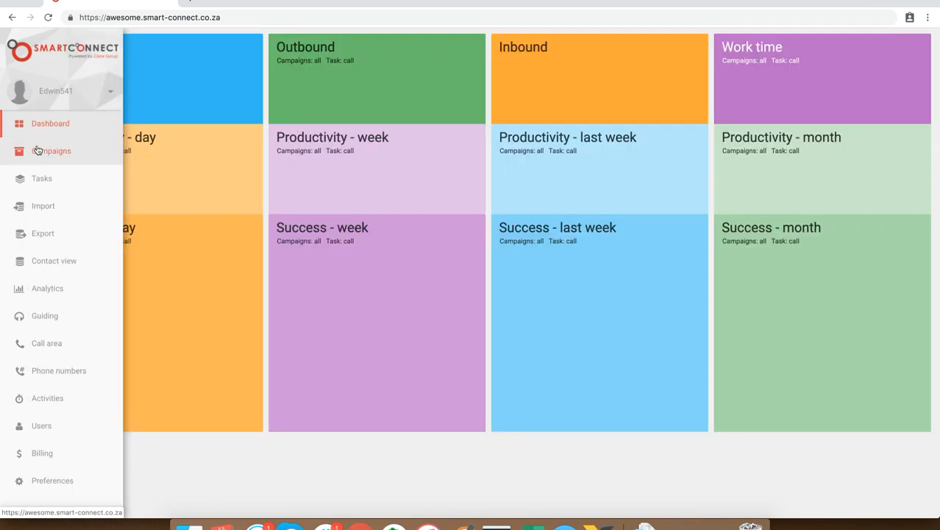
Create a campaign from the Simple campaign template and title it "Insurance Sales Campaign"
click(37, 150)
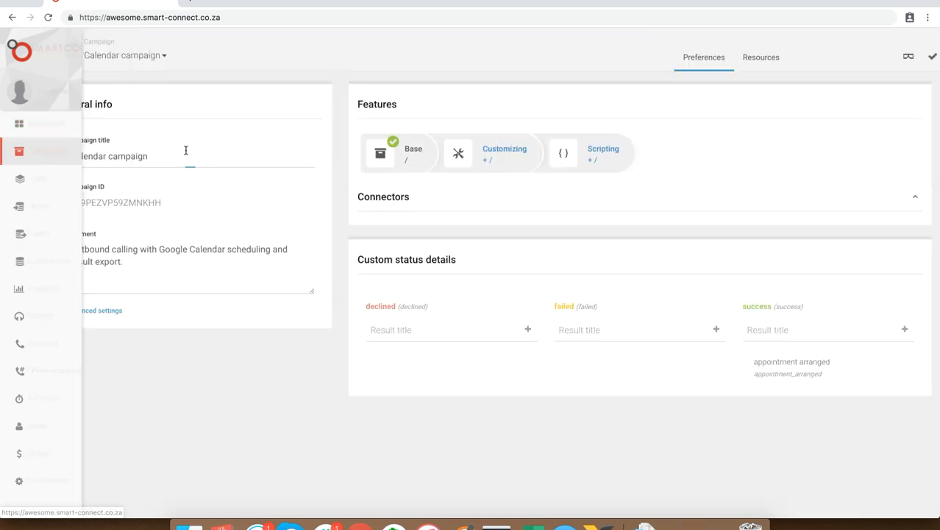
click(165, 68)
click(135, 90)
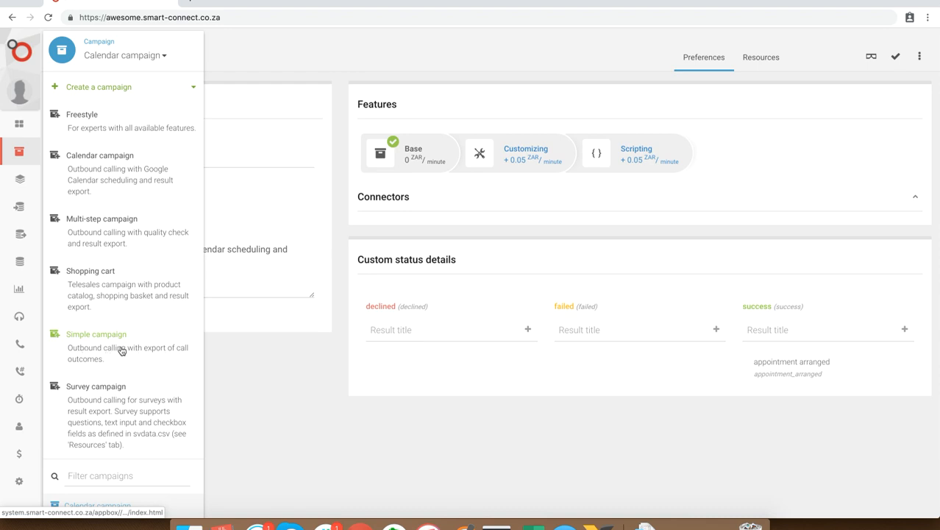
click(100, 336)
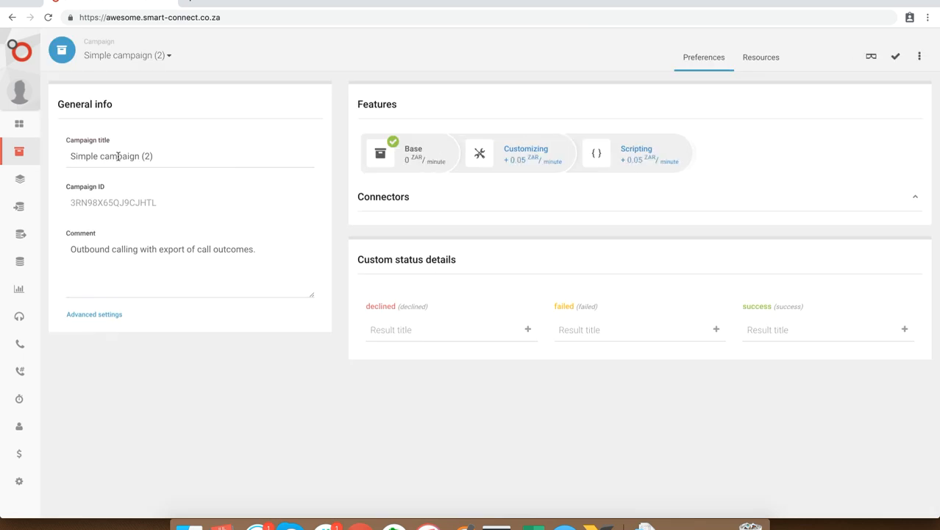
triple_click(118, 157)
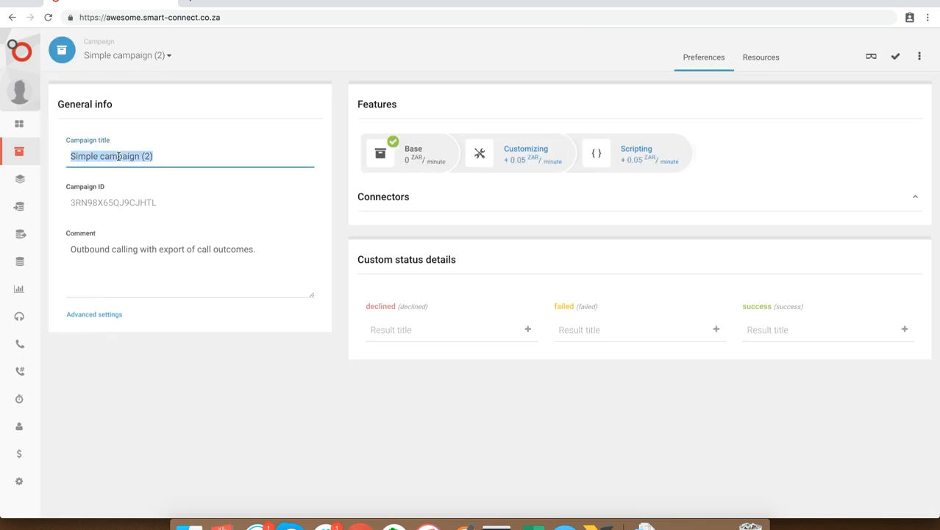
text(F)
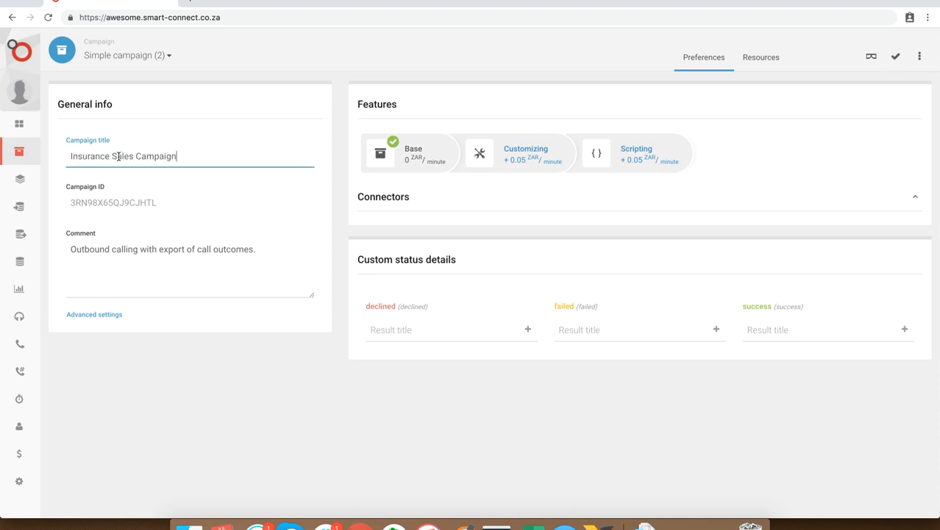
Add the custom status details "Not Interested" under declined and "Overage" under failed
click(423, 329)
text(No)
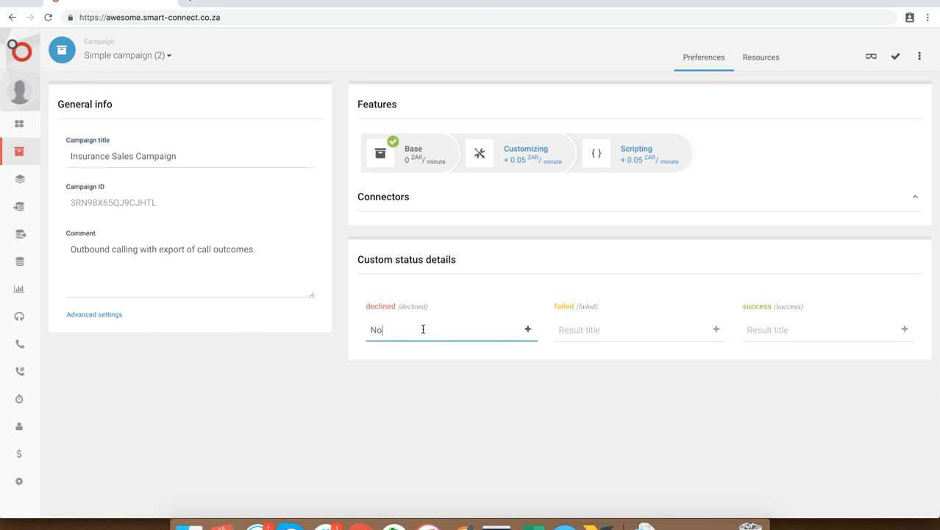
text(t Interested)
click(596, 333)
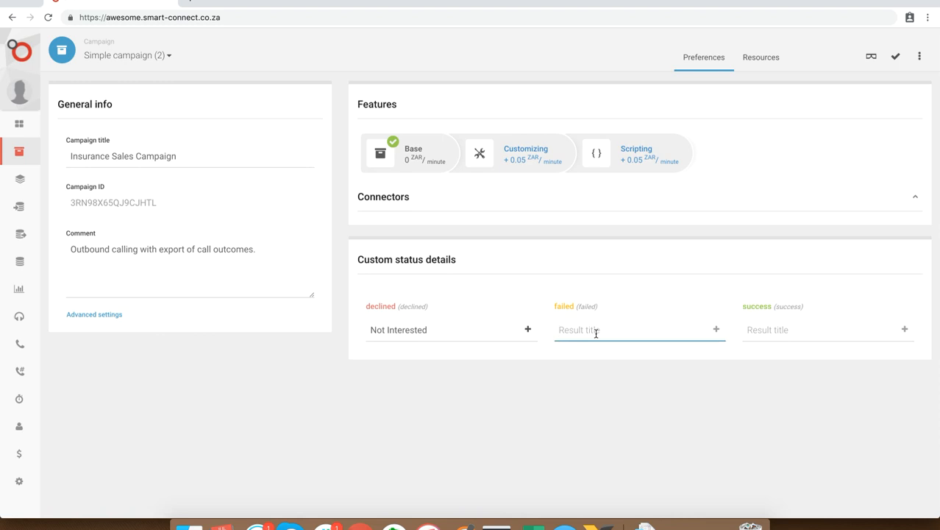
text(Overage)
click(795, 334)
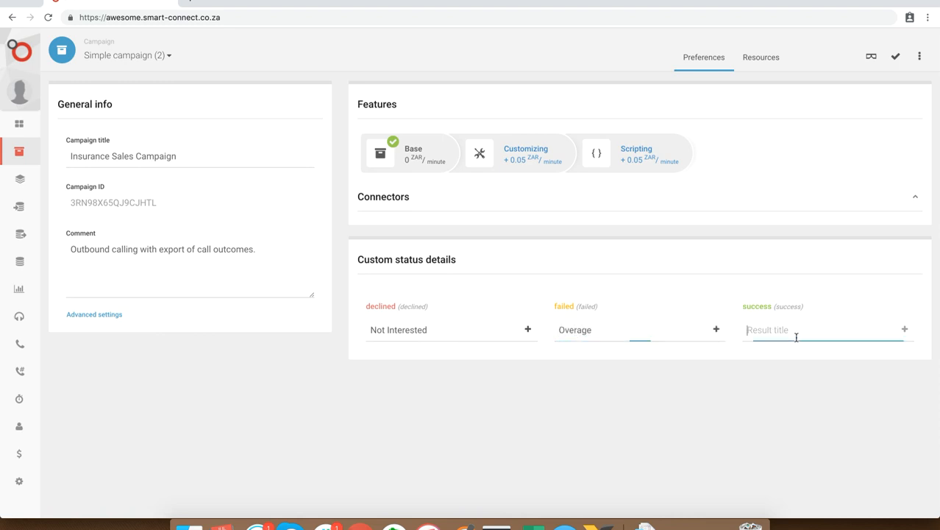
click(527, 329)
click(711, 331)
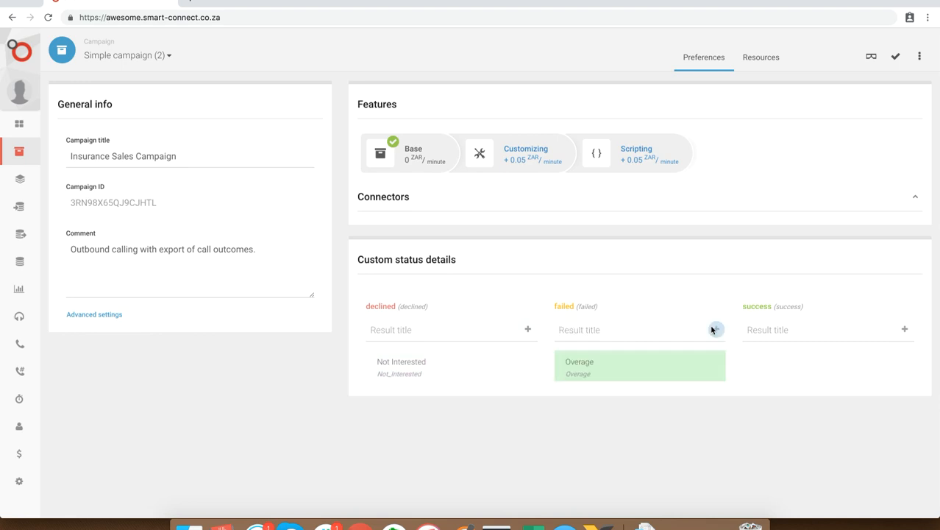
Add the custom status detail "Sale" under success
click(825, 332)
text(Sal)
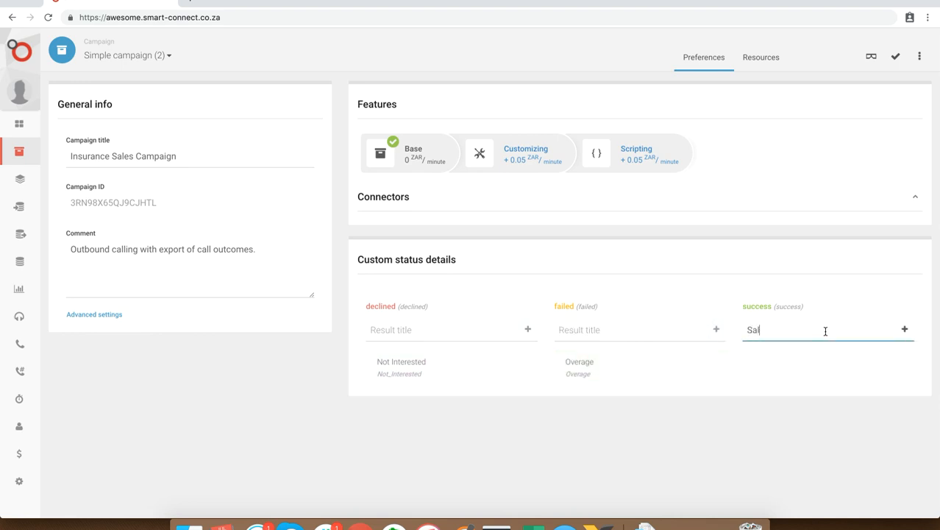
text(e)
click(905, 329)
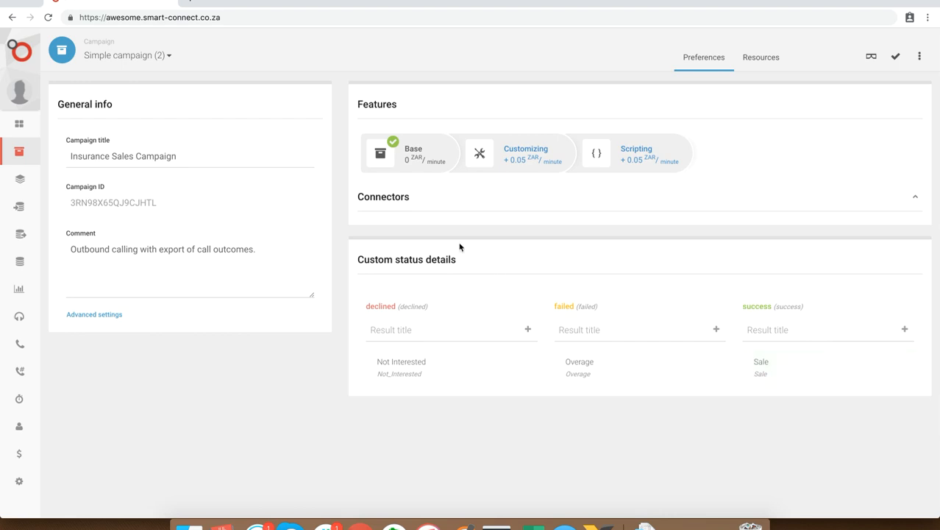
Preview the campaign's agent form, looking over its customer details, conversation guideline and call result sections, and return to the preferences
click(869, 58)
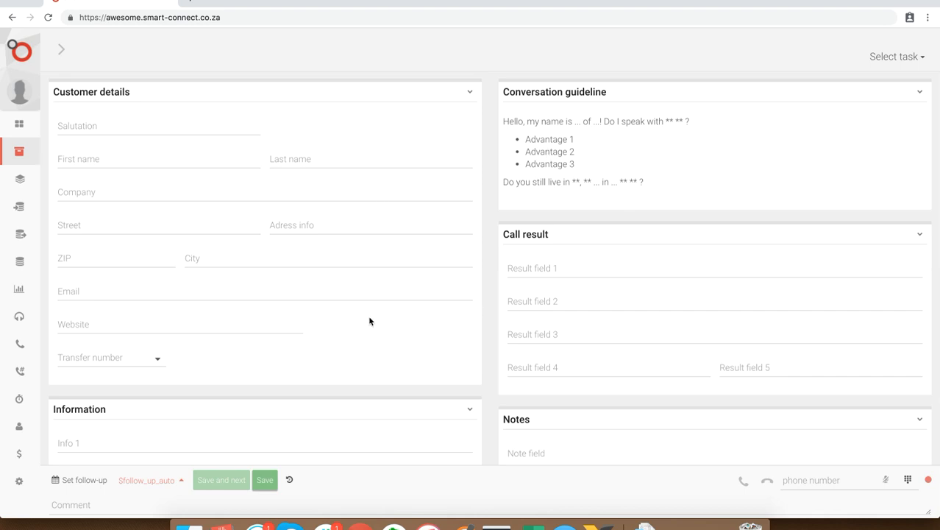
scroll(399, 224, down, 3)
scroll(399, 225, up, 3)
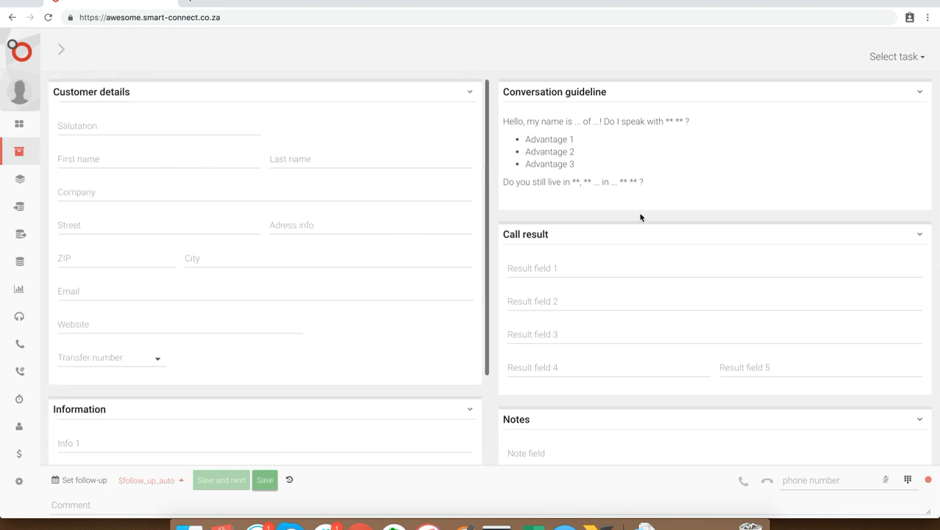
scroll(640, 216, down, 2)
scroll(640, 213, up, 2)
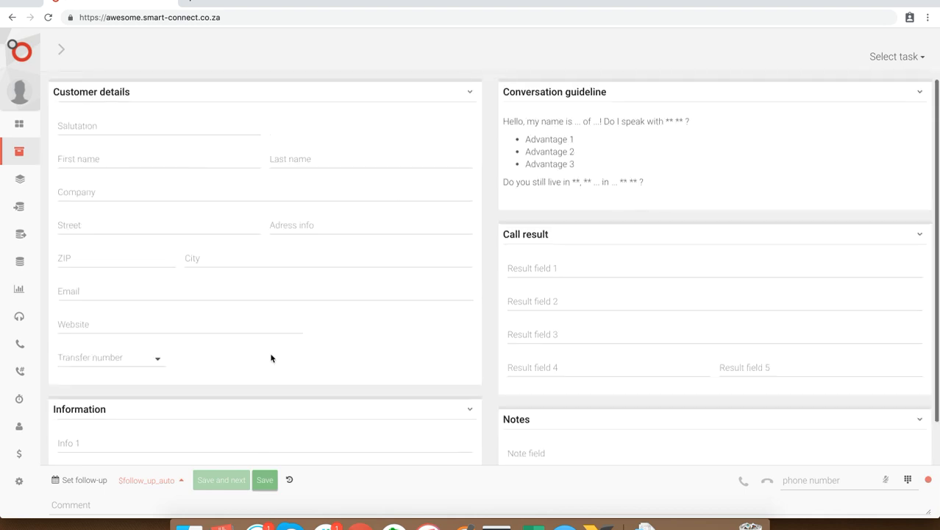
scroll(271, 359, down, 1)
click(64, 51)
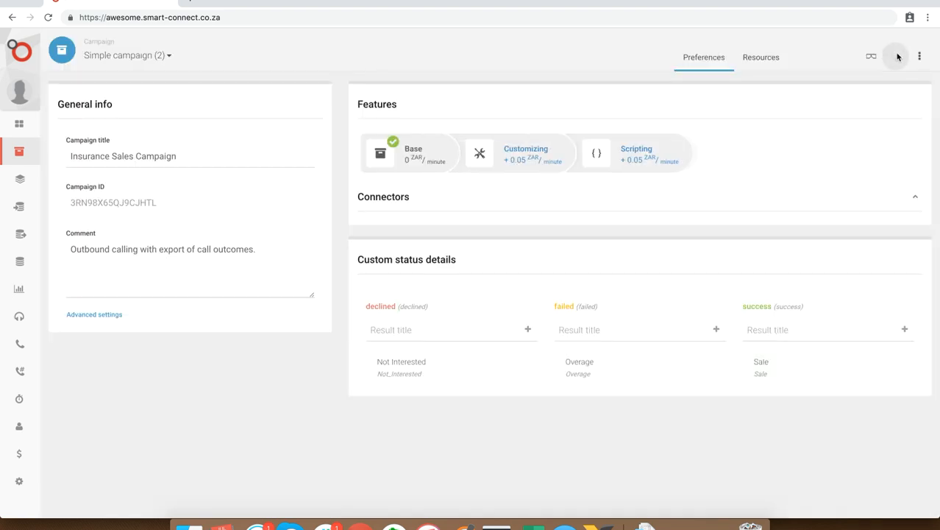
Save the campaign and open its new contact import for the Call task, ready for clipboard data
click(898, 56)
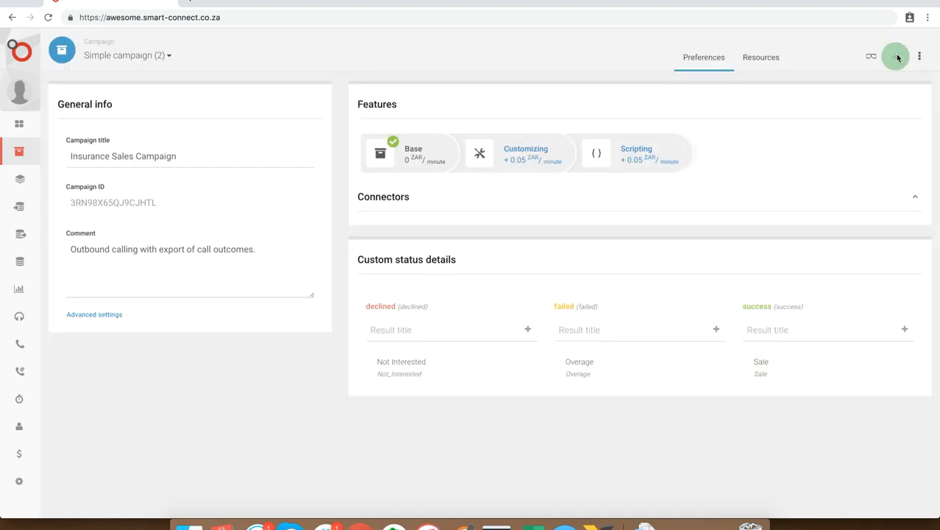
click(22, 205)
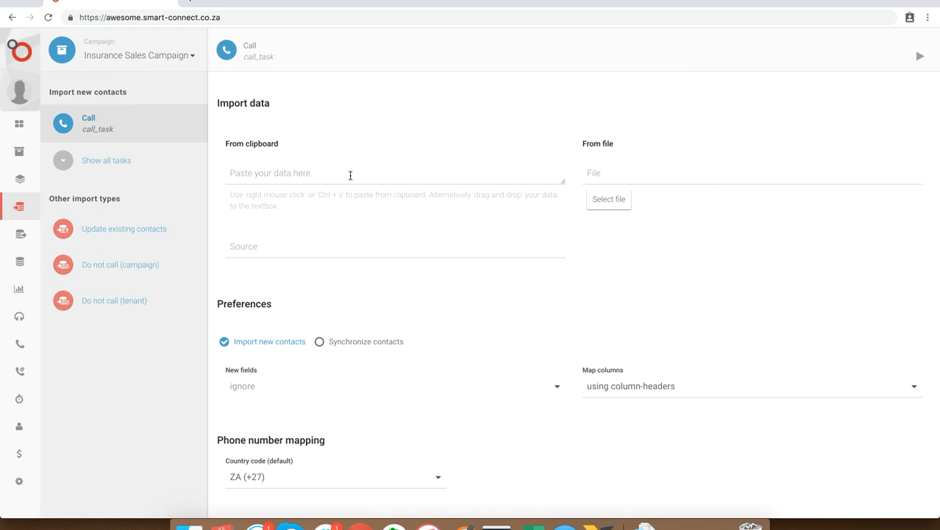
click(350, 175)
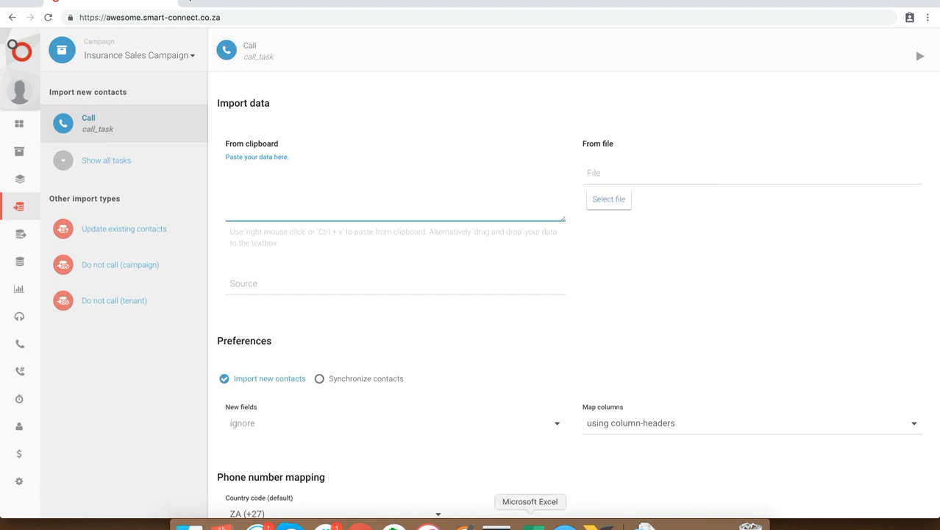
Switch to Excel and examine the name columns and phone number formats in the Awesome Leads sheet
click(533, 525)
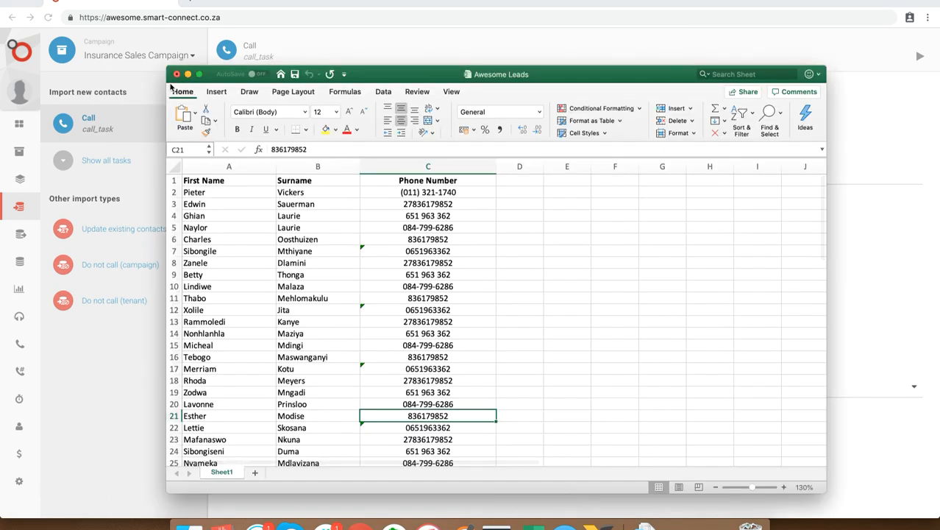
drag(168, 72, 123, 74)
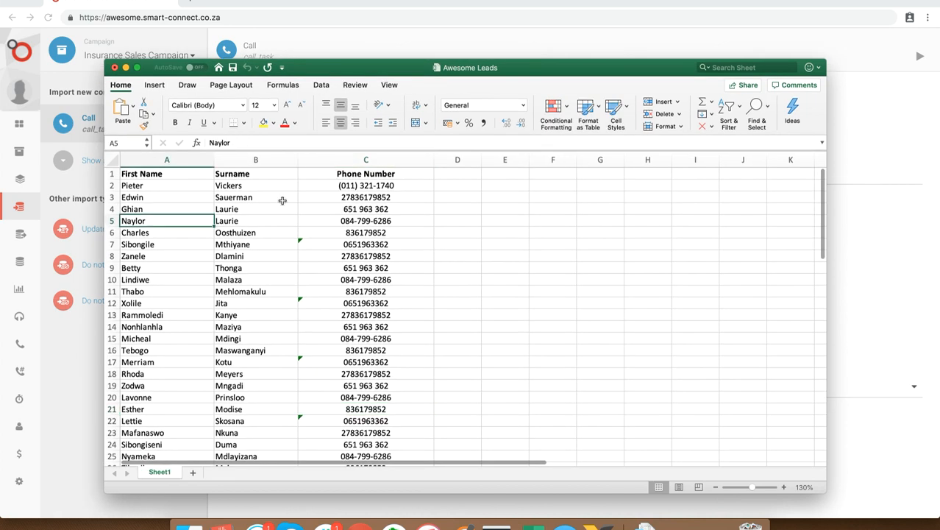
drag(366, 197, 359, 362)
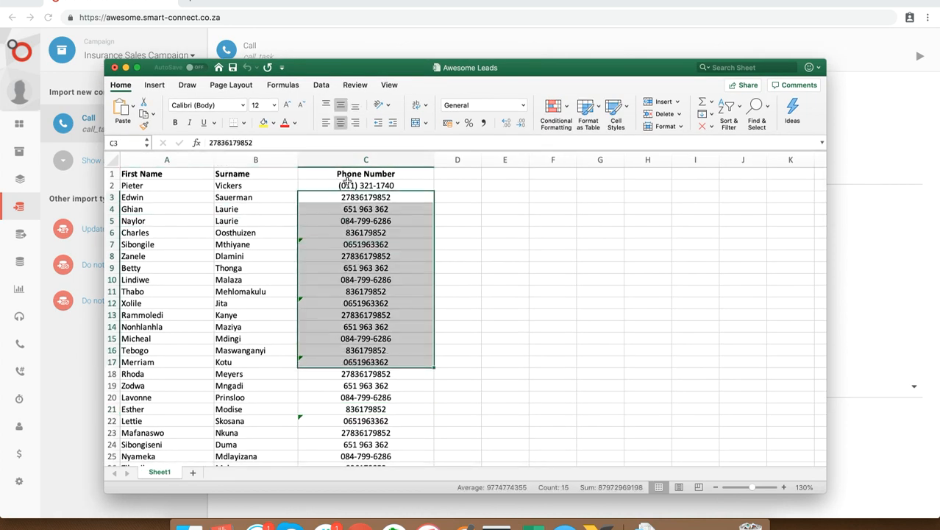
click(347, 185)
scroll(355, 399, down, 2)
scroll(354, 400, up, 2)
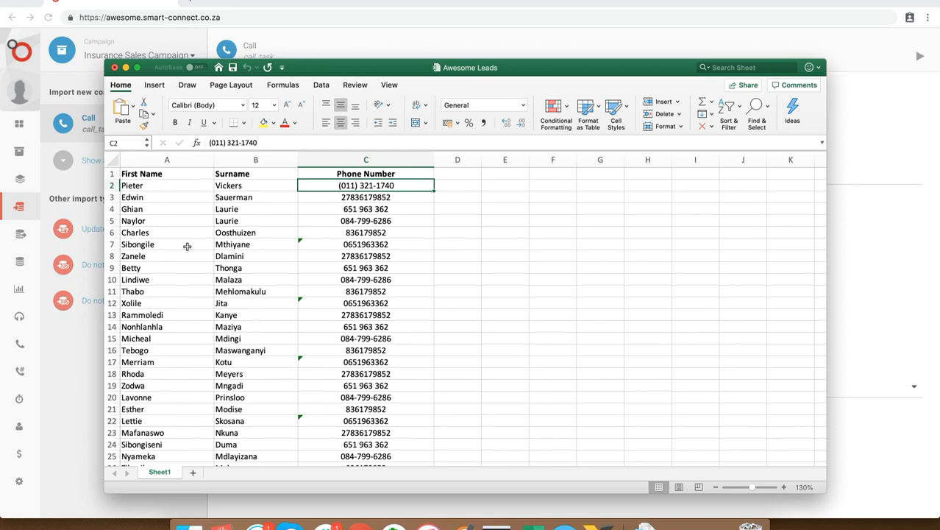
scroll(189, 251, down, 13)
scroll(187, 265, up, 13)
Copy the whole leads table with its headers and paste it into the campaign's import data in the browser
key(super+a)
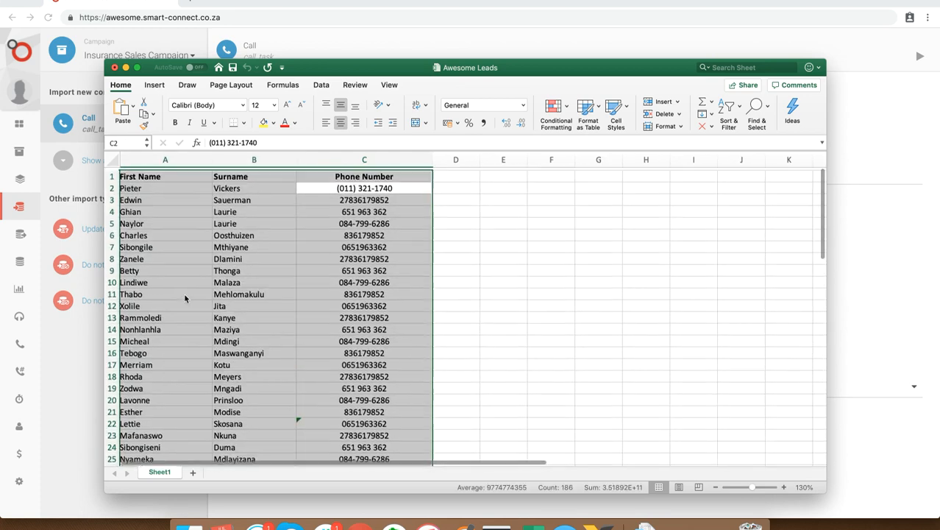
scroll(184, 294, down, 2)
scroll(184, 294, up, 2)
key(super+c)
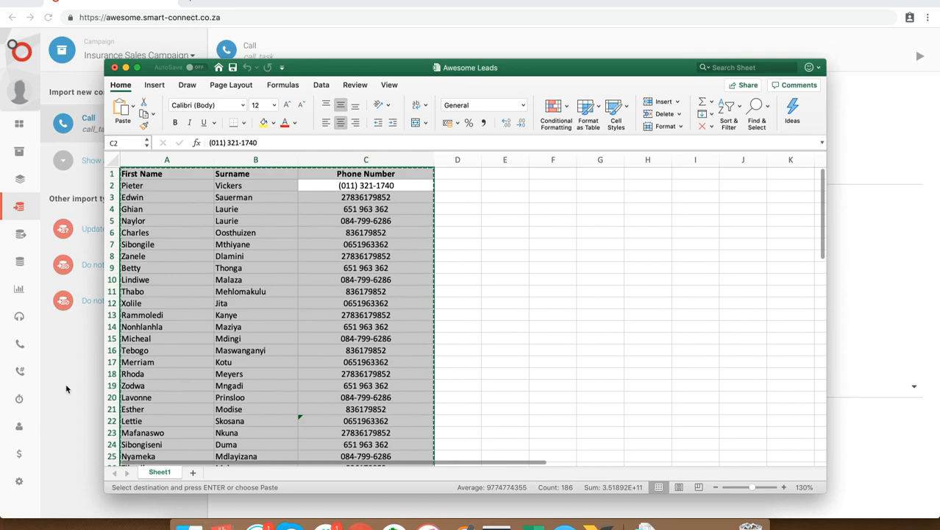
click(66, 387)
key(super+v)
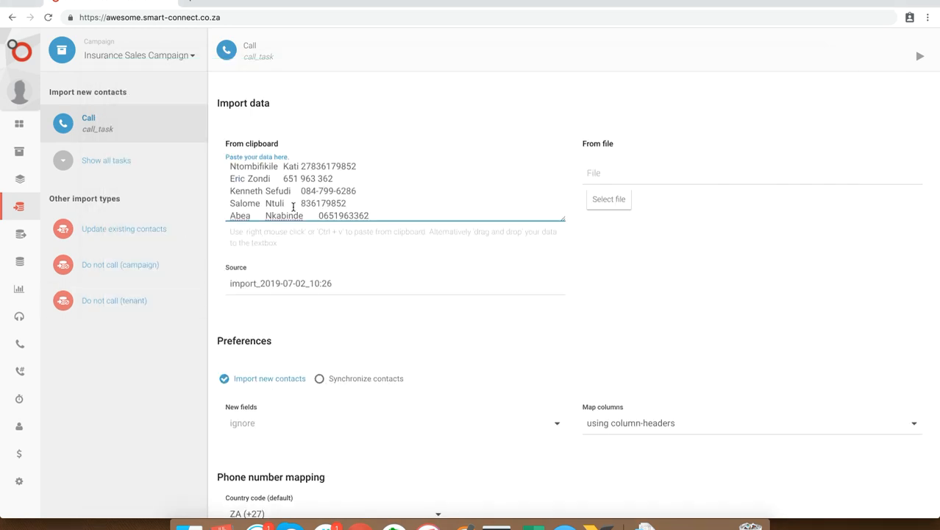
Check the contacts in the import data preview and map the Surname column to last_name
scroll(293, 207, down, 1)
scroll(311, 261, down, 5)
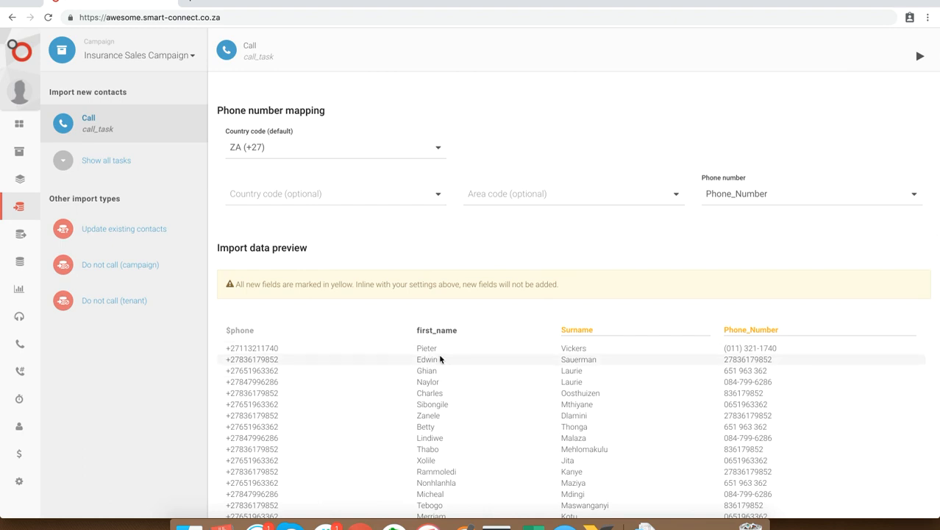
scroll(489, 375, down, 1)
scroll(493, 397, up, 1)
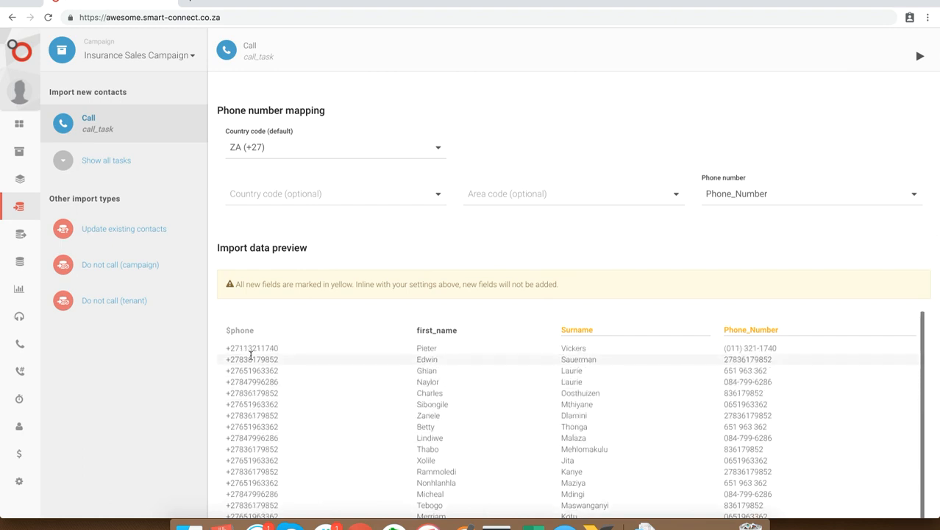
scroll(252, 441, down, 3)
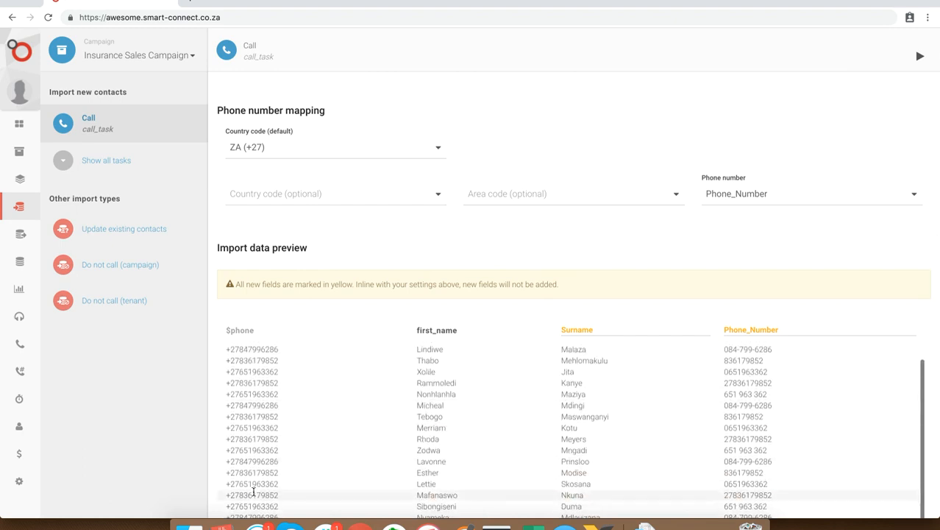
scroll(257, 390, up, 3)
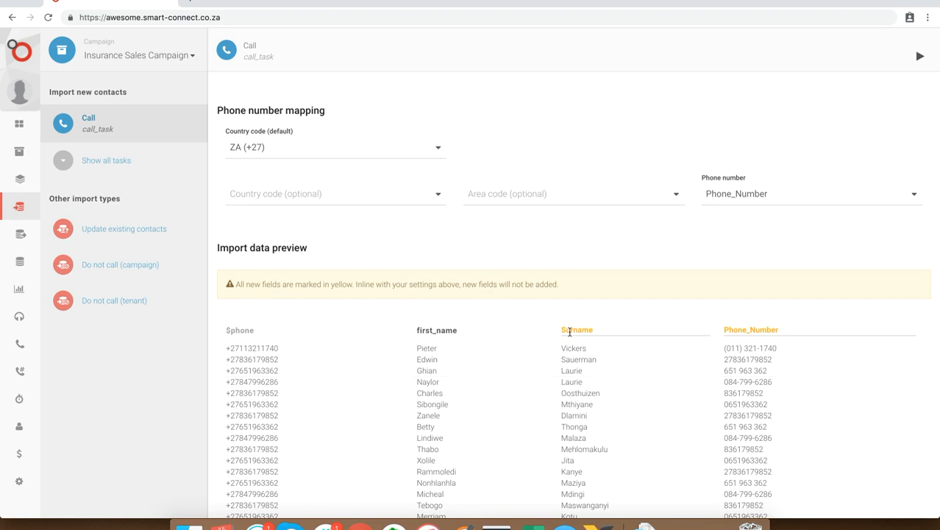
click(606, 330)
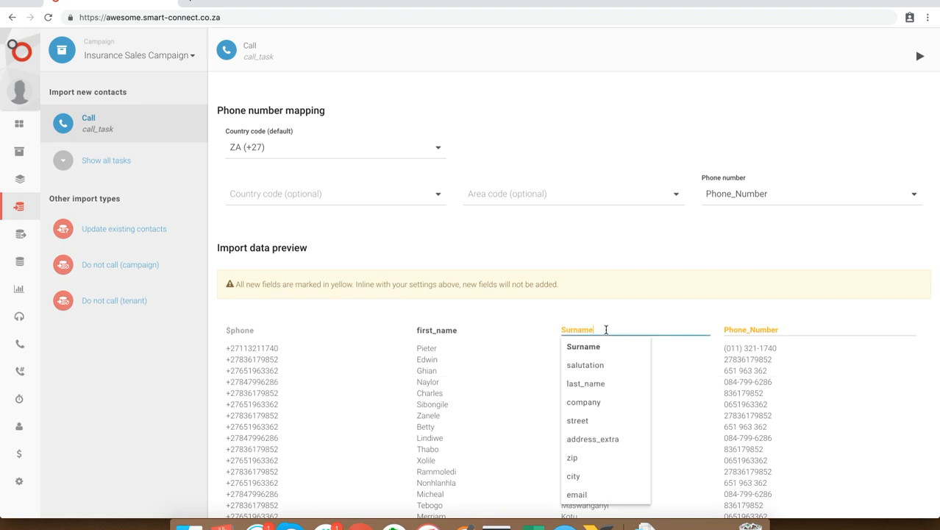
click(597, 386)
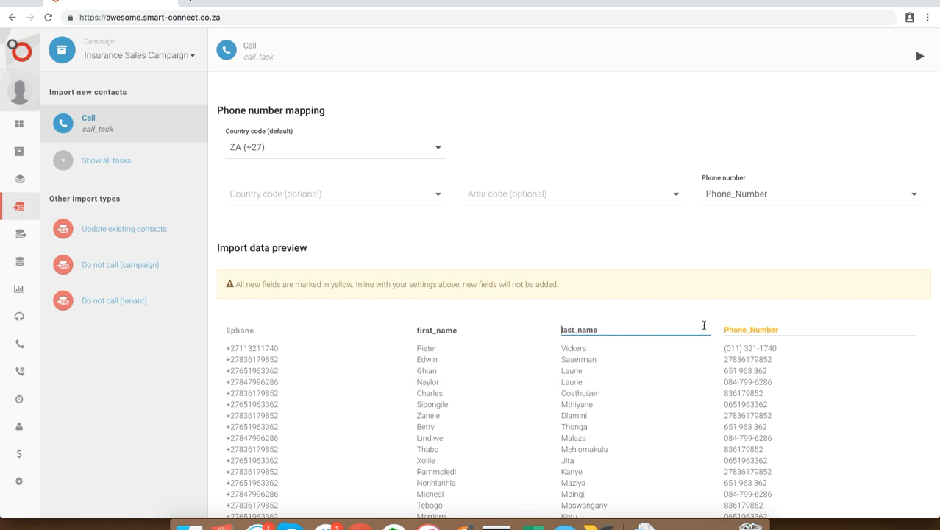
Map the Phone_Number column in the import data preview to the Phone field
click(736, 329)
scroll(738, 364, down, 10)
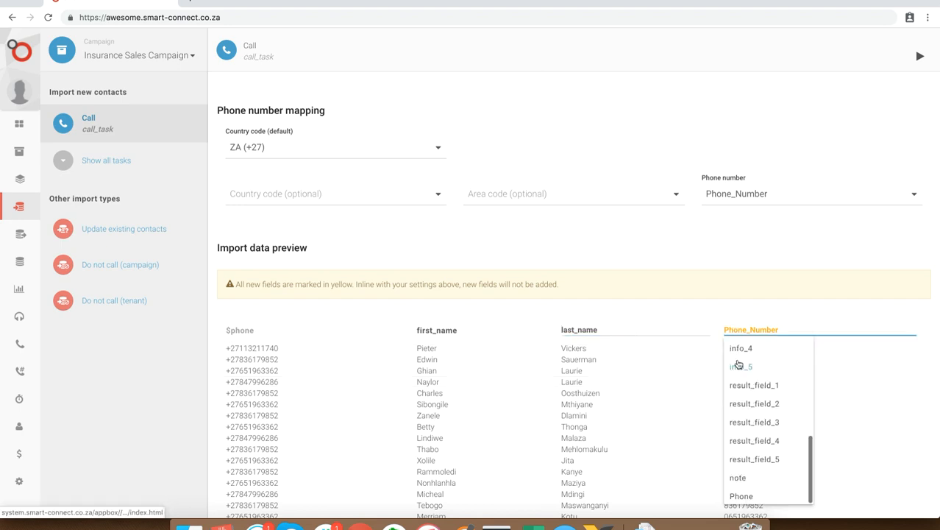
click(741, 496)
scroll(505, 309, up, 3)
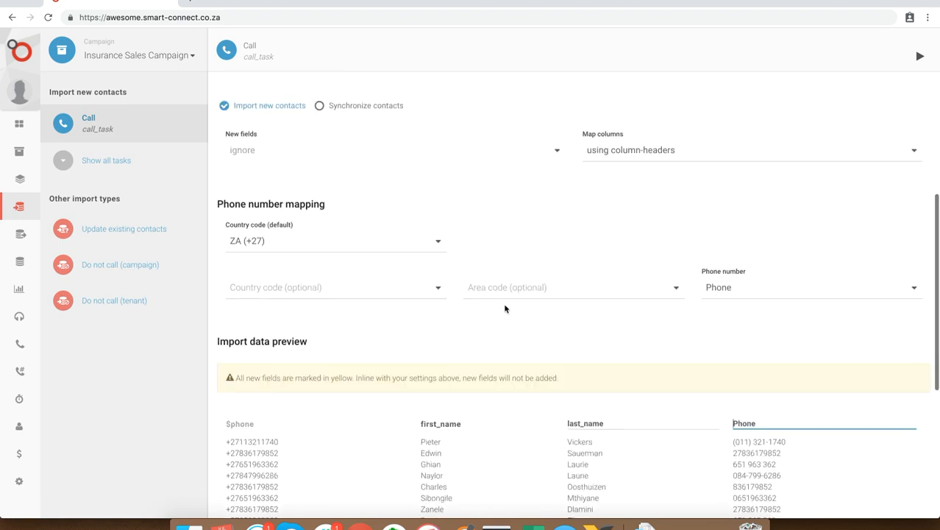
scroll(505, 308, up, 2)
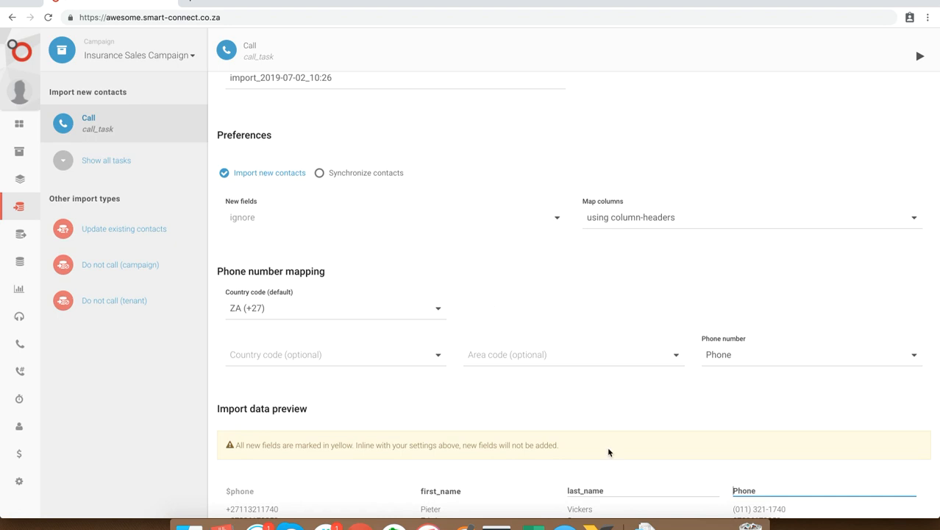
scroll(290, 219, up, 4)
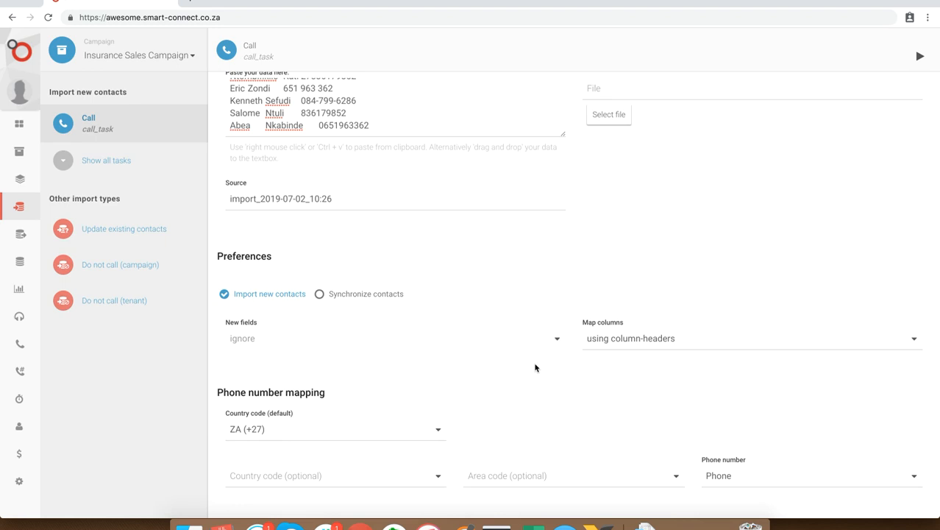
Run the import of the pasted leads as new contacts into the campaign's Call task
scroll(535, 368, down, 7)
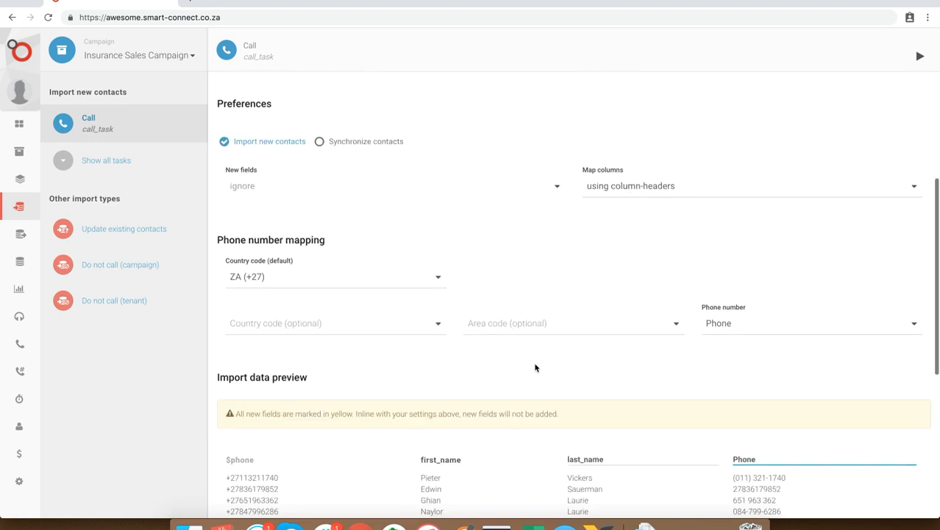
click(920, 55)
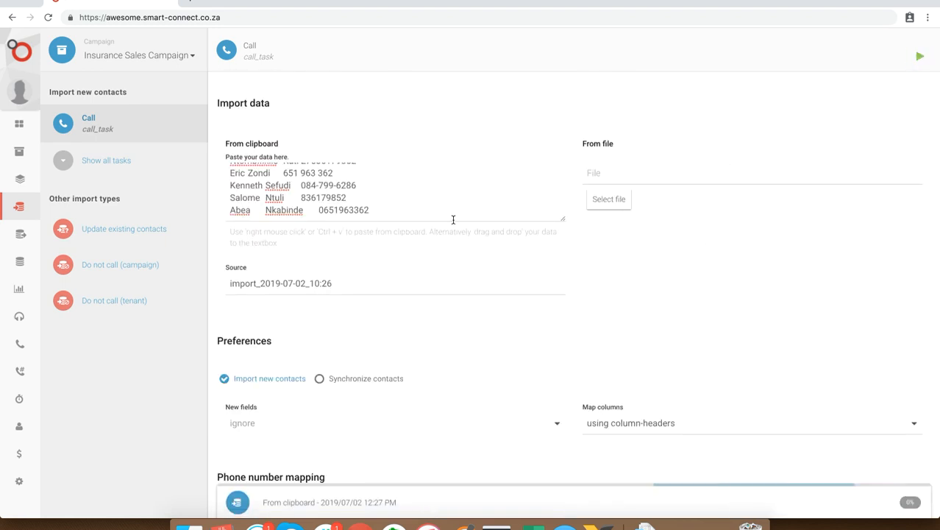
scroll(453, 219, down, 13)
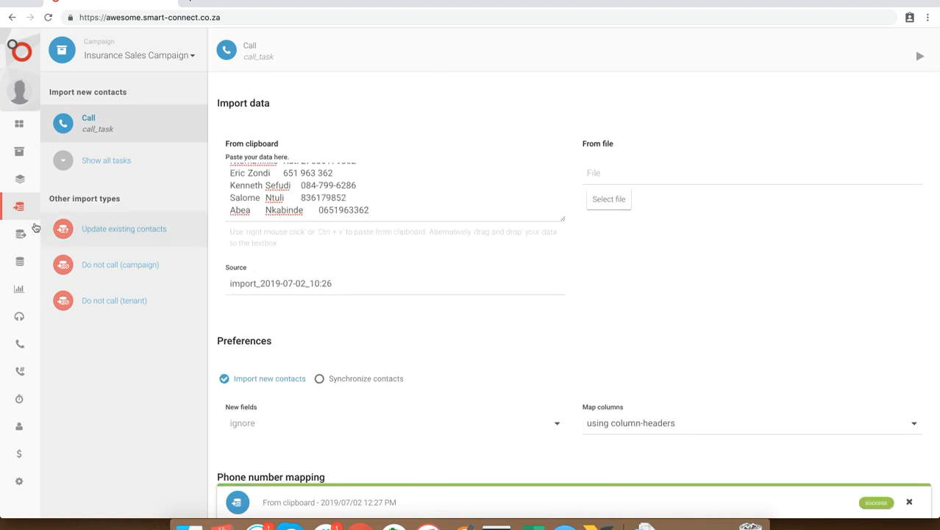
Open the campaign's Call task and set its automatic call recording to agent and customer
click(74, 178)
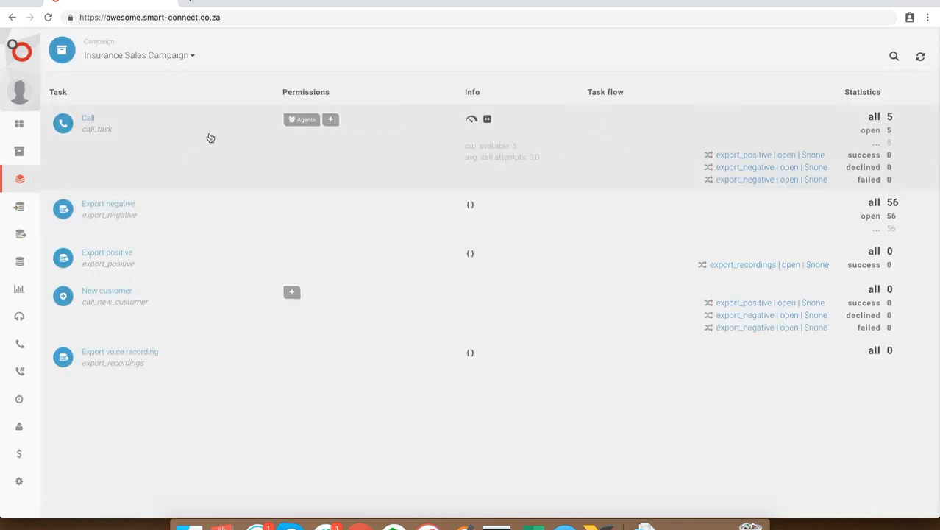
click(217, 133)
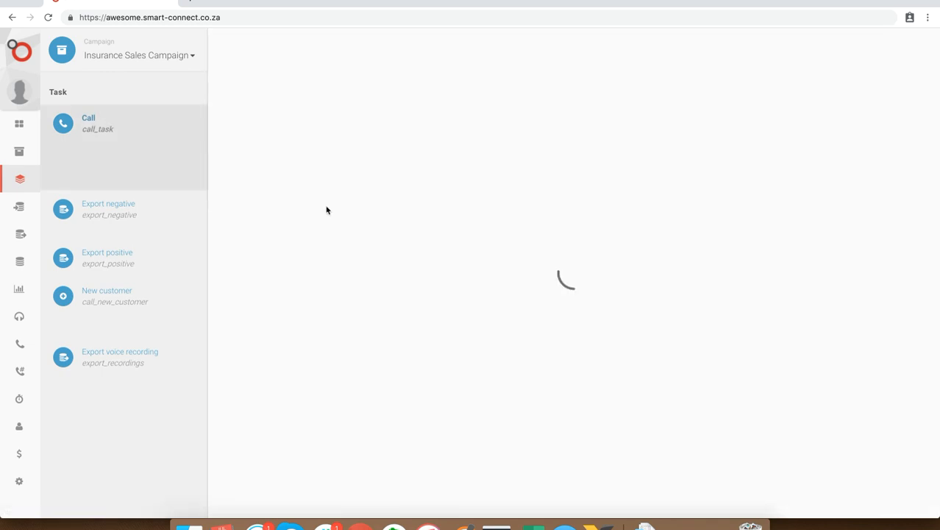
click(370, 170)
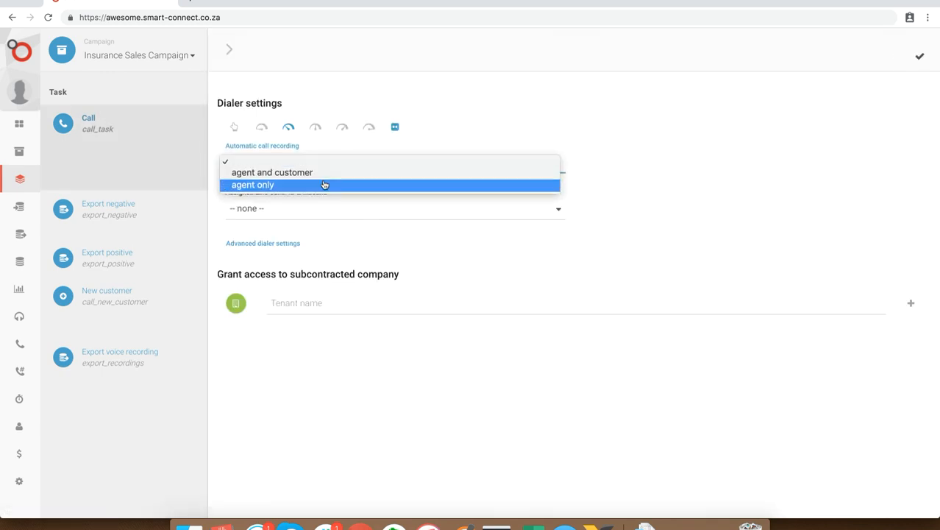
click(321, 174)
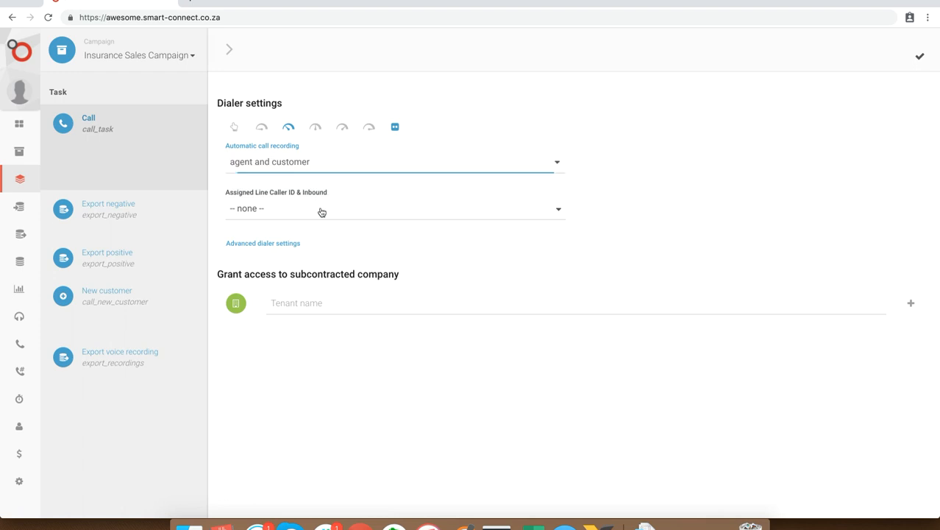
Assign the phone line as the Call task's caller ID, and save the dialer settings with the manual hand mode selected
click(322, 212)
click(258, 277)
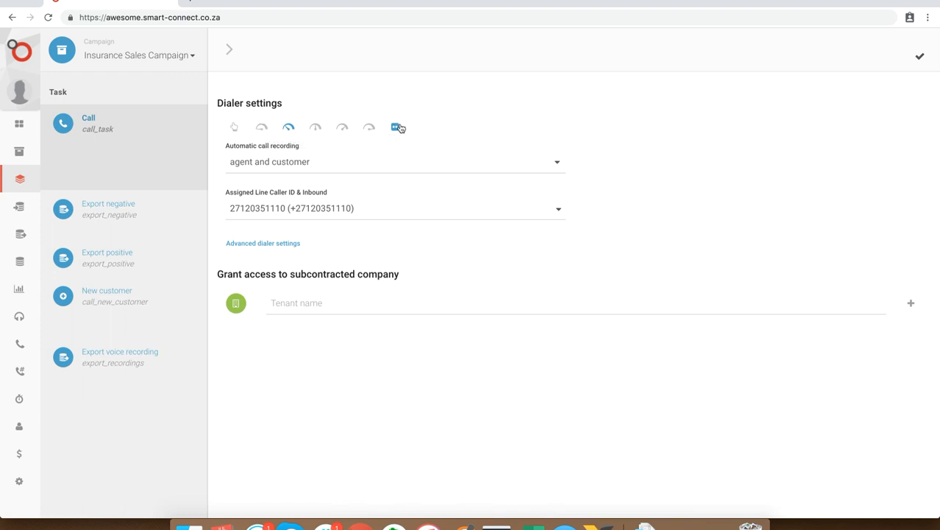
click(234, 128)
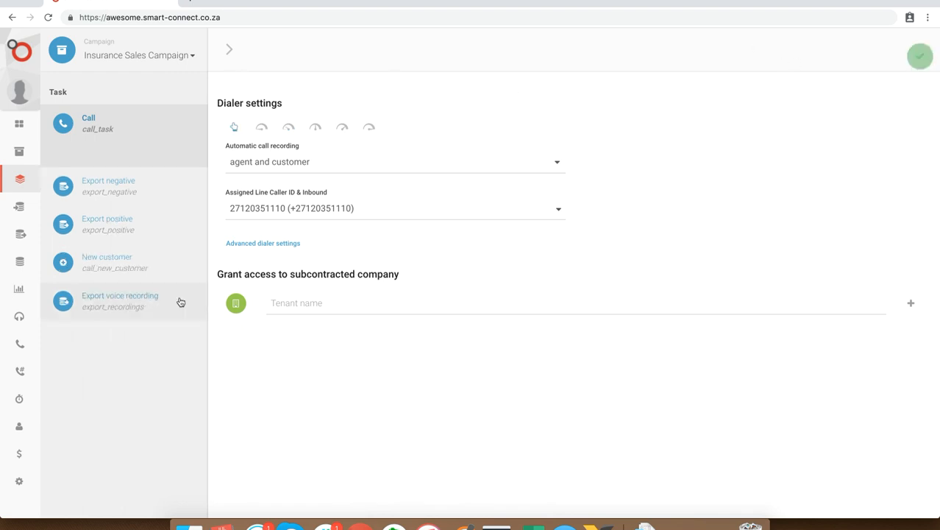
Start the outbound Call task from the call area and dial the first contact
mouse_move(12, 325)
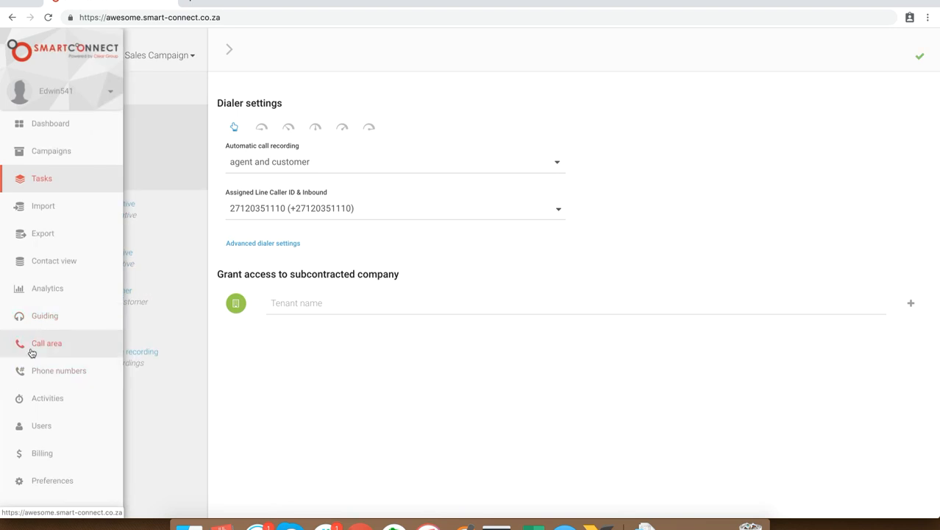
click(30, 351)
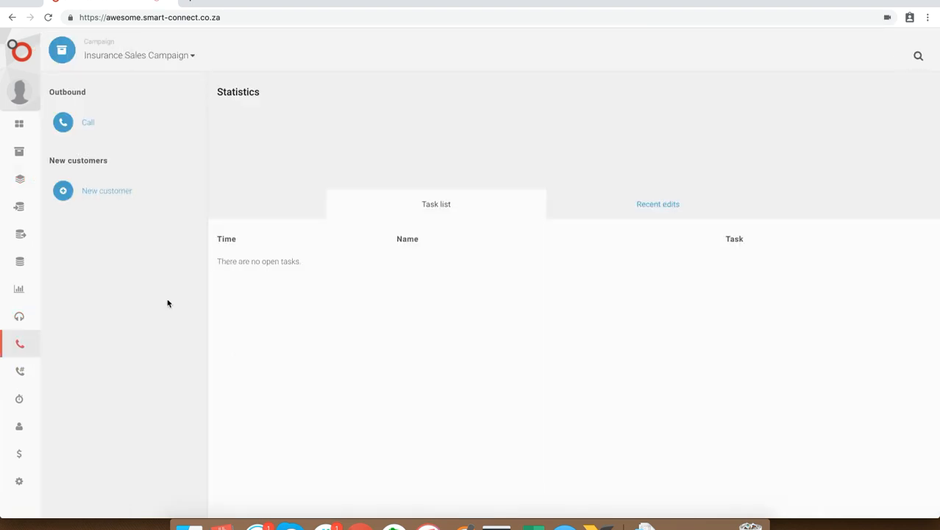
click(85, 126)
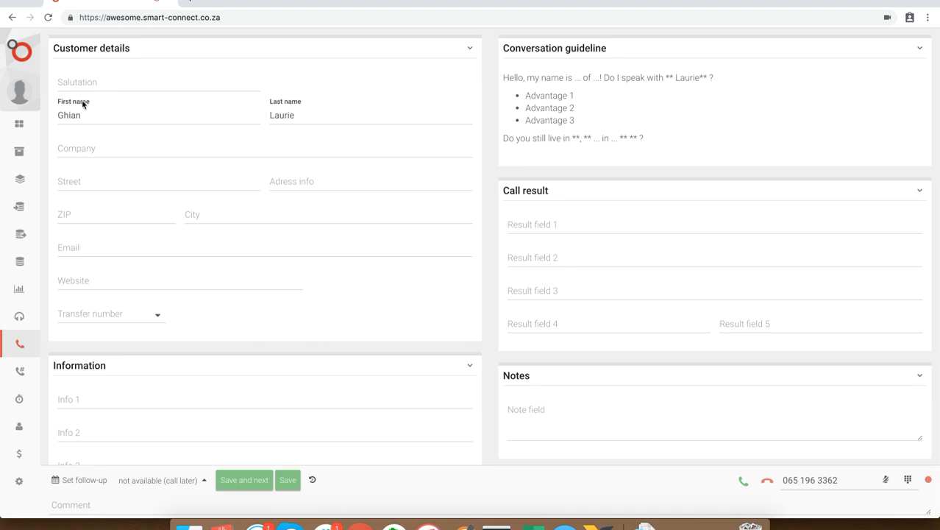
double_click(70, 115)
double_click(284, 116)
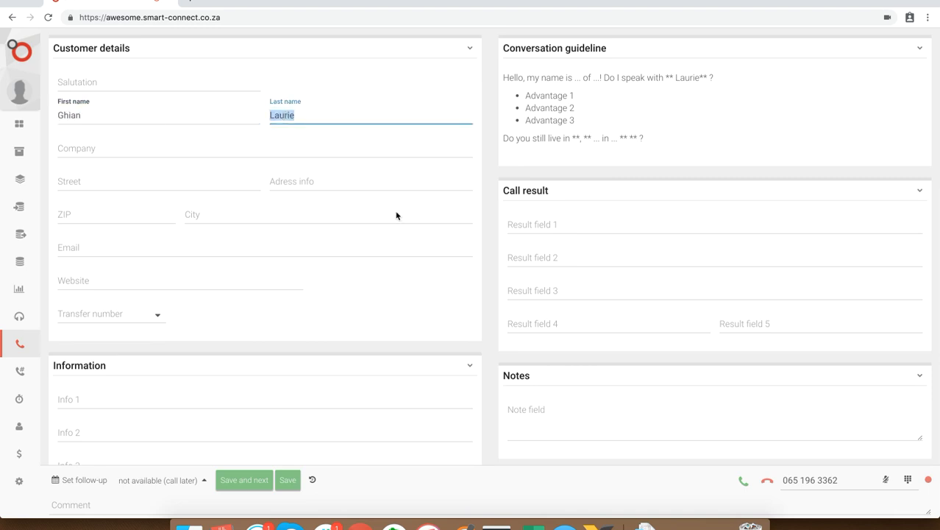
click(744, 482)
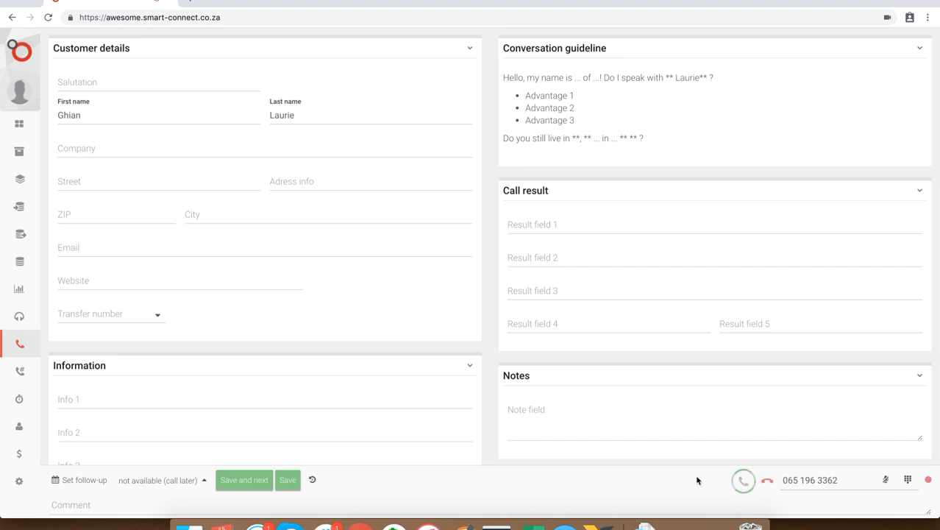
key(XF86AudioRaiseVolume)
Set the call result to Sale and hang up the call
click(145, 481)
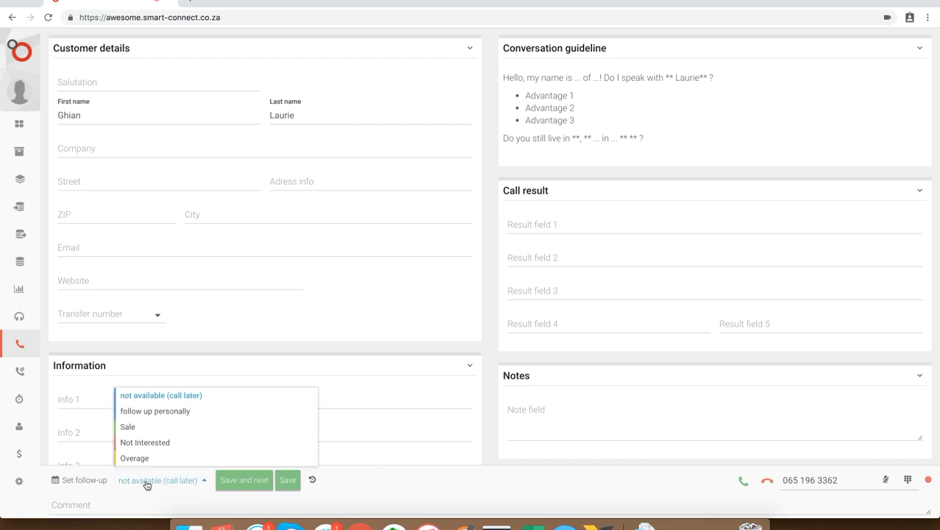
click(129, 428)
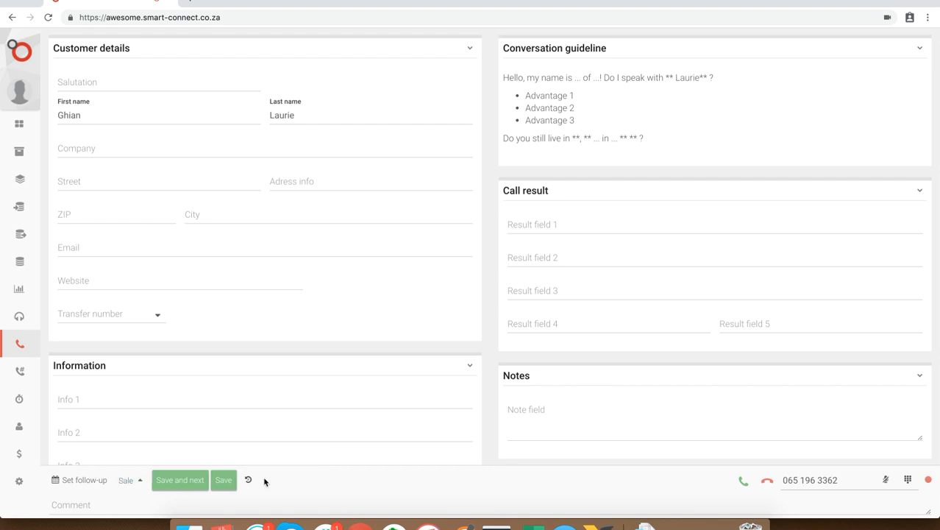
scroll(302, 382, down, 2)
scroll(303, 379, up, 2)
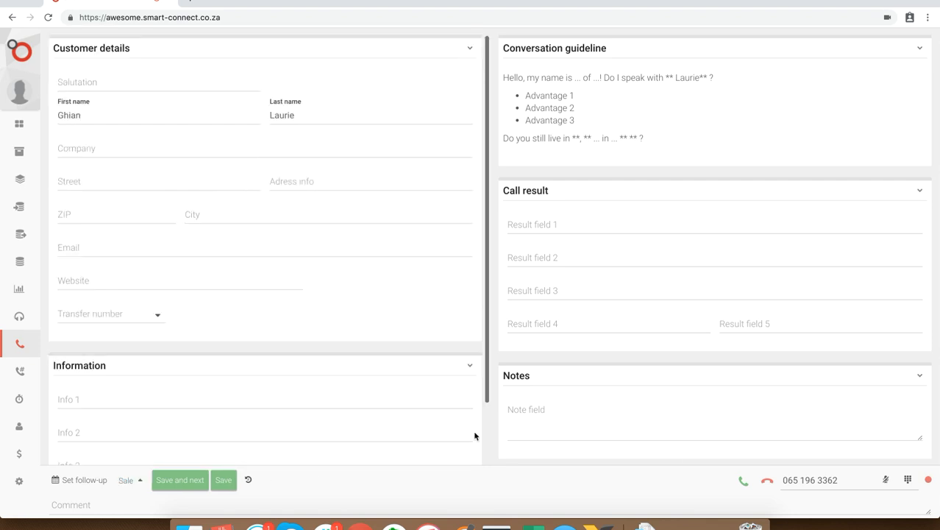
click(768, 482)
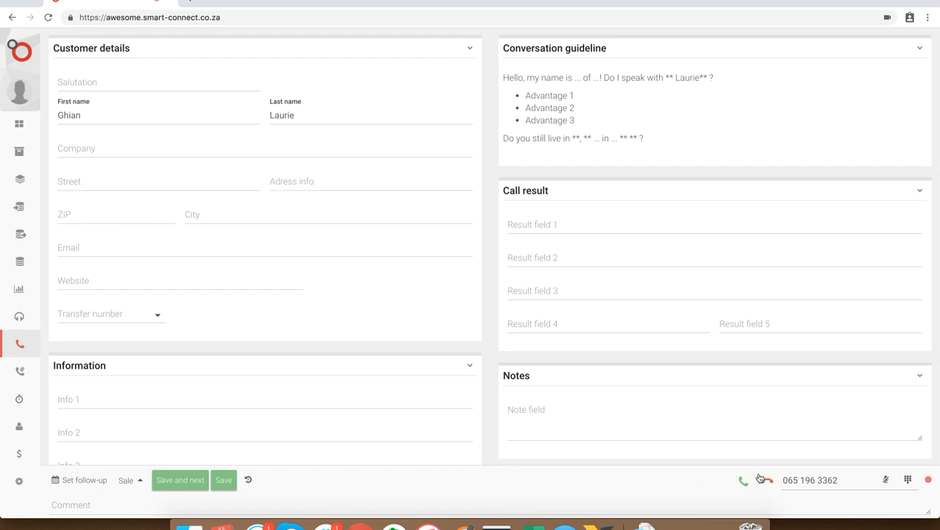
Try the follow up personally call result with its date and time options, and return the result to Sale
click(137, 481)
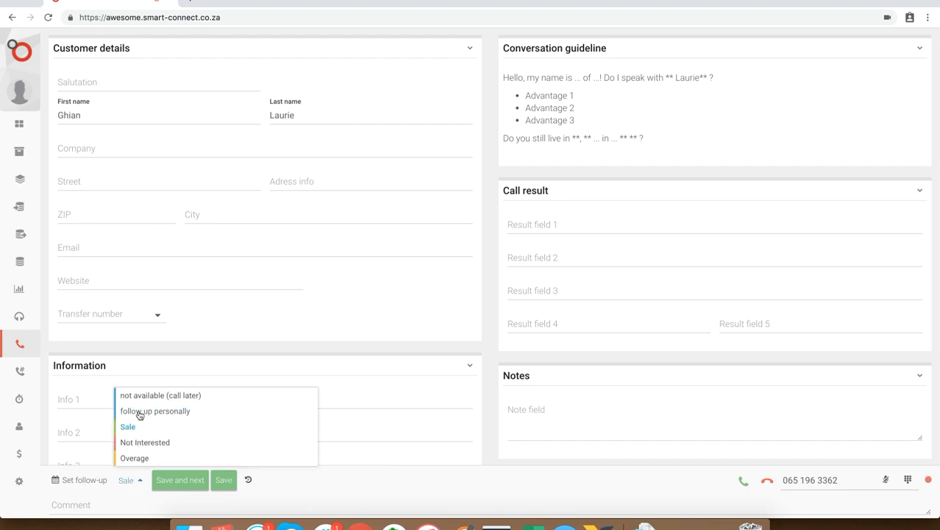
click(80, 482)
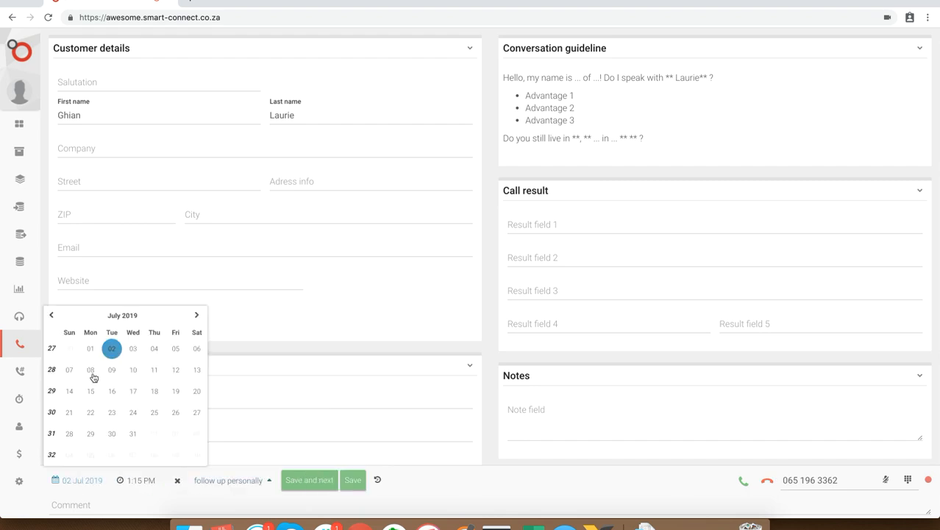
click(150, 482)
click(231, 482)
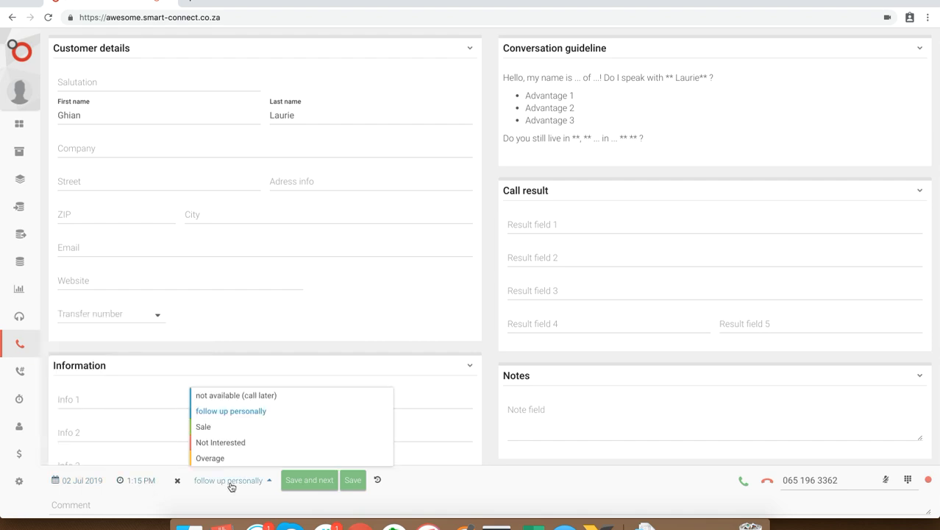
click(206, 427)
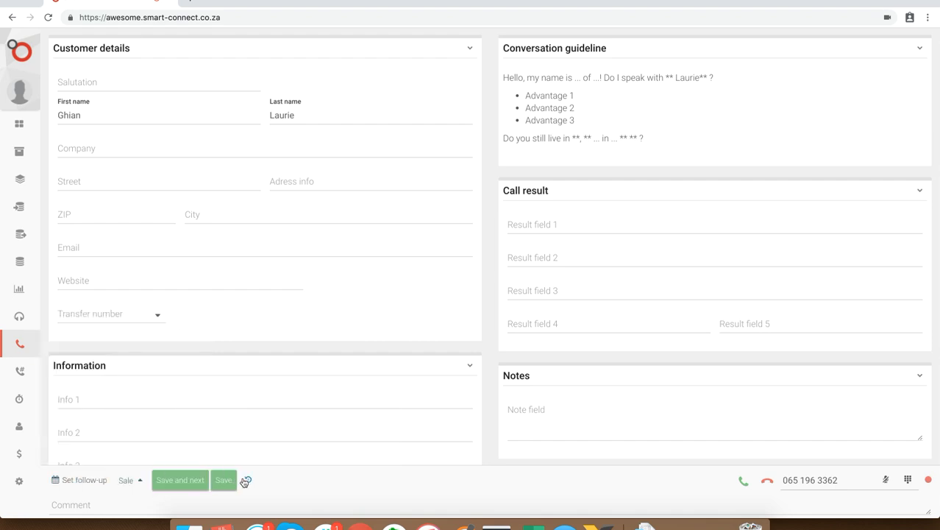
Add the comment "Customer won" to the call
click(207, 508)
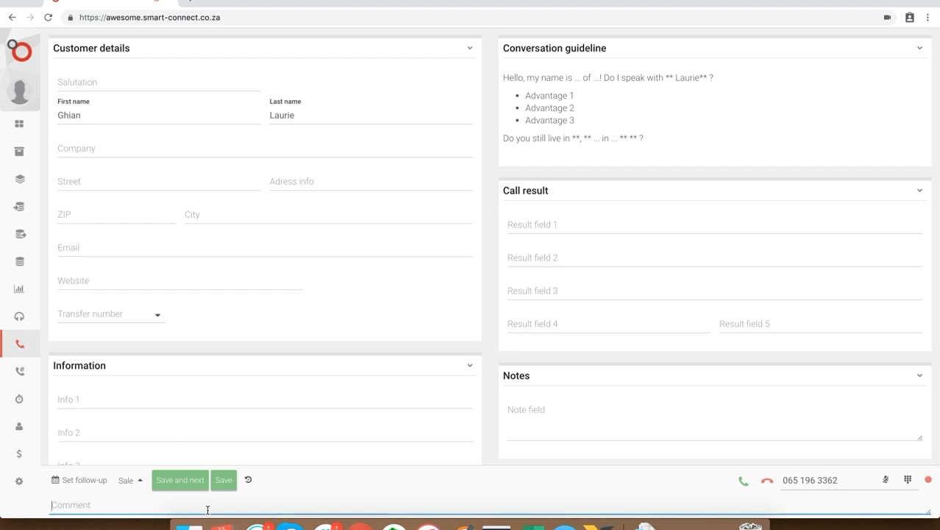
text(Co)
key(BackSpace)
text(omer won)
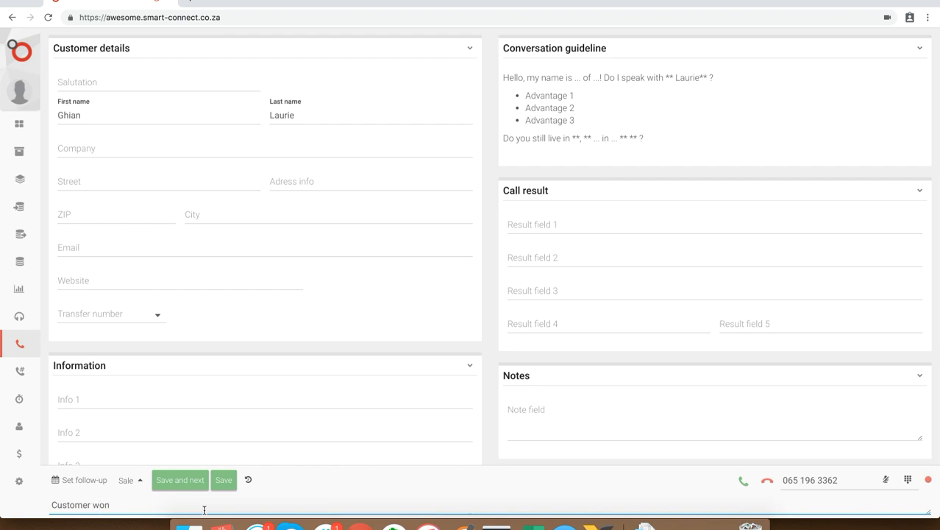
Check the contact's call history and play back the recording of the call
click(248, 480)
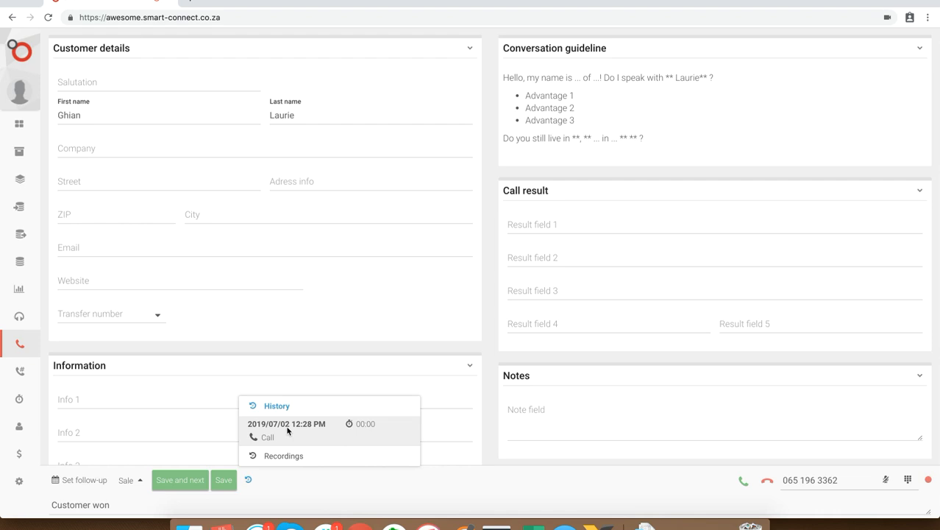
click(282, 455)
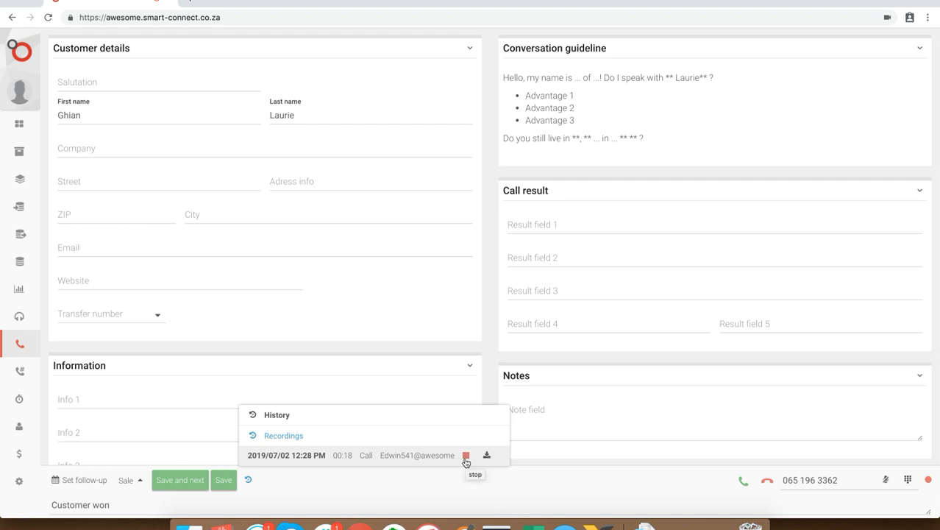
click(465, 460)
click(392, 480)
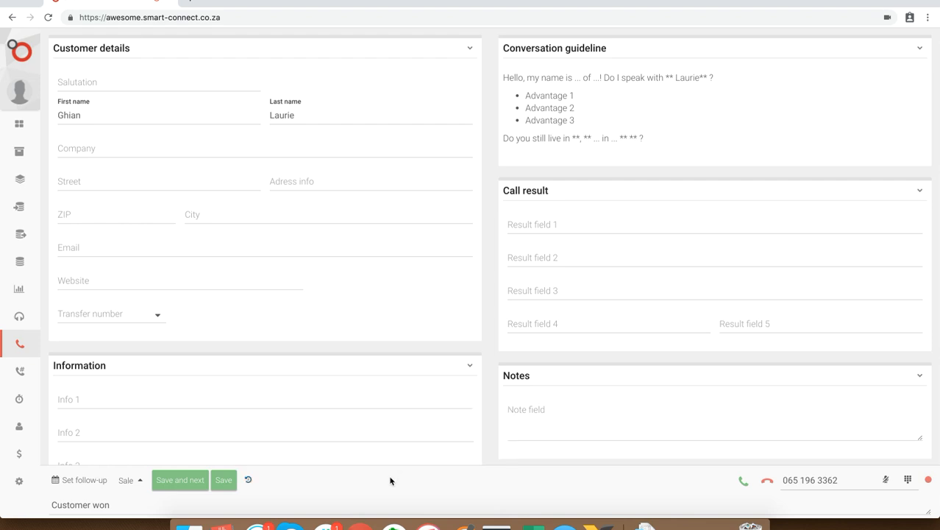
Save the Sale contact and the three contacts after it as not available (call later), returning to the call area overview
click(207, 481)
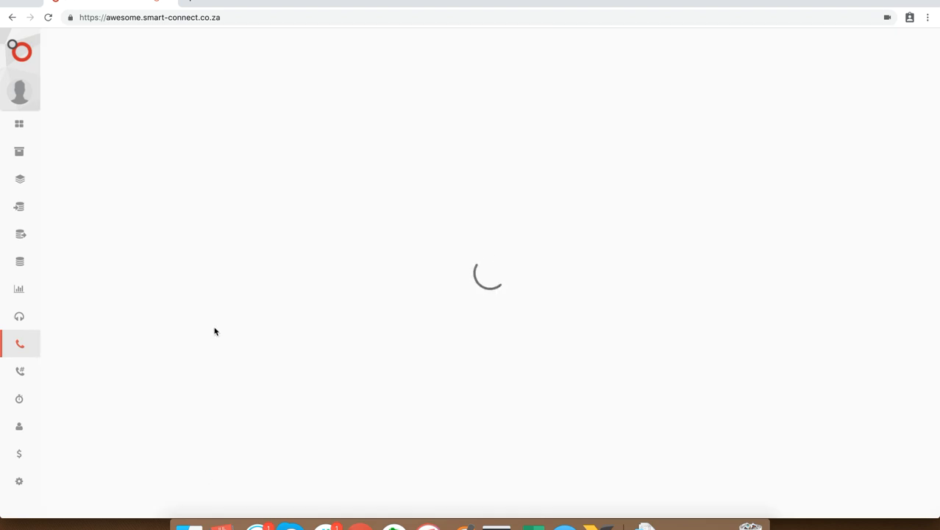
double_click(69, 114)
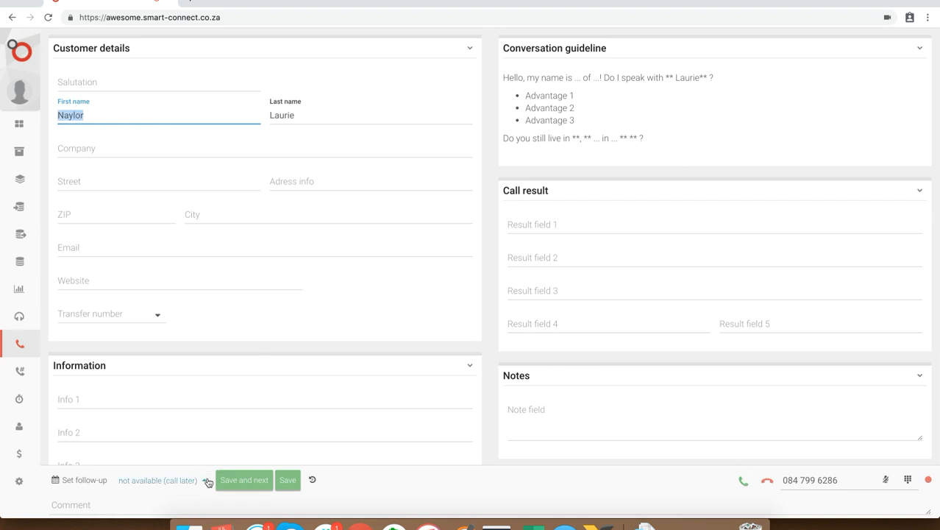
click(245, 480)
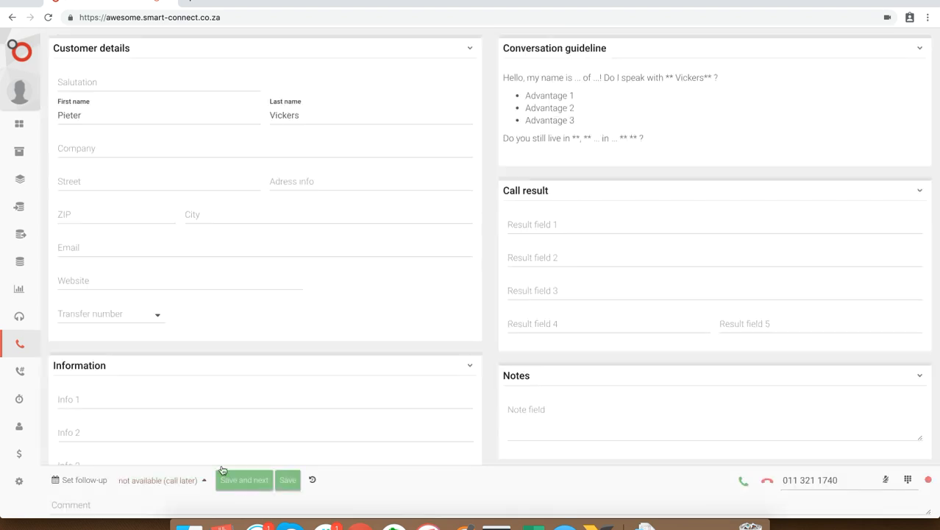
click(253, 482)
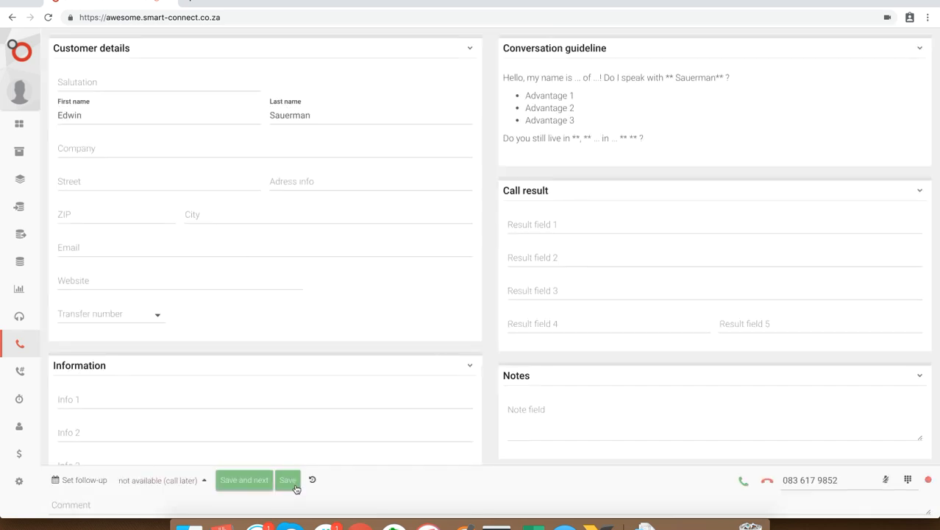
click(294, 486)
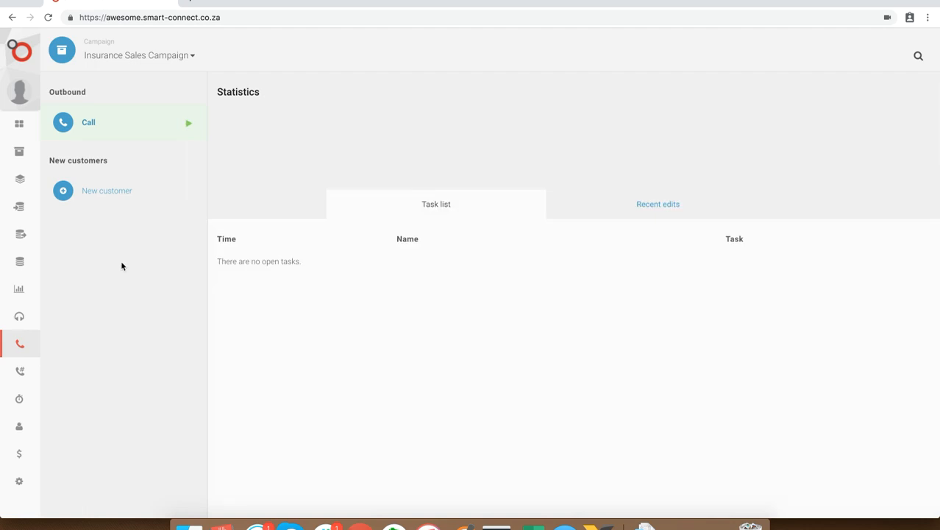
Open the campaign's exports and examine the files under Export negative and Export positive
mouse_move(33, 201)
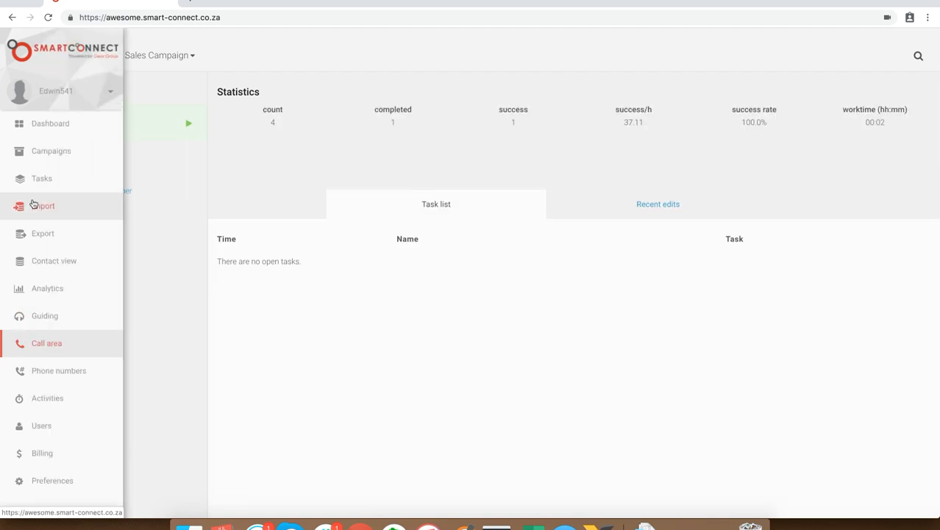
click(34, 232)
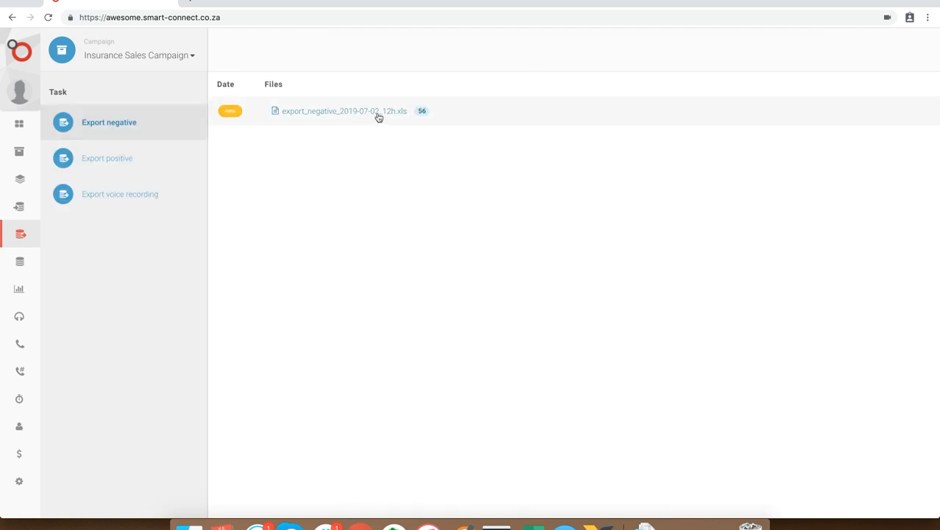
click(151, 166)
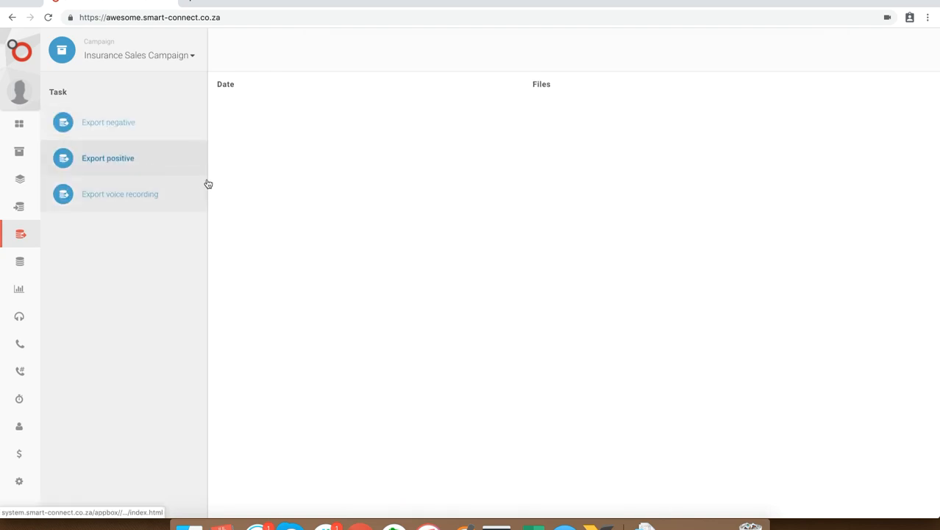
Download the positive export file export_positive_2019-07-02_12h.xls
click(337, 111)
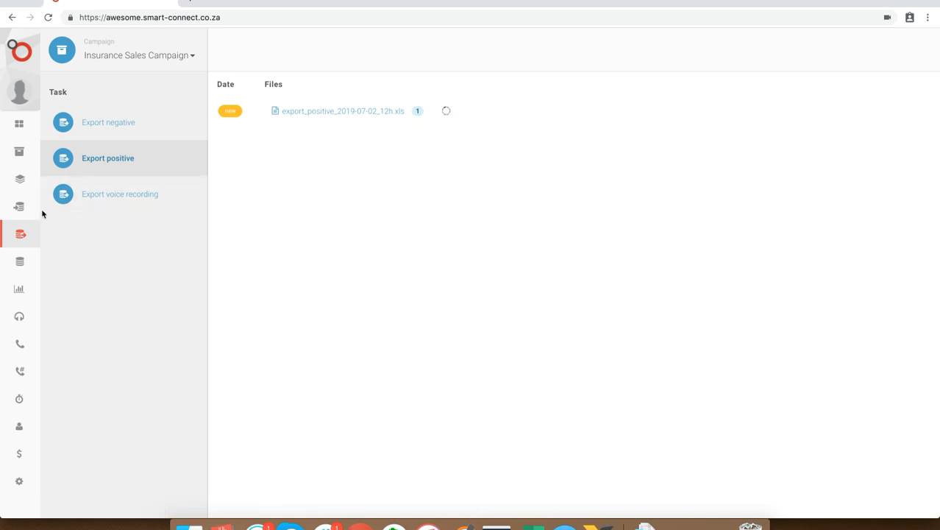
Set the Call task's dialer to the middle of the five automatic dialing speeds and save the task settings
click(42, 179)
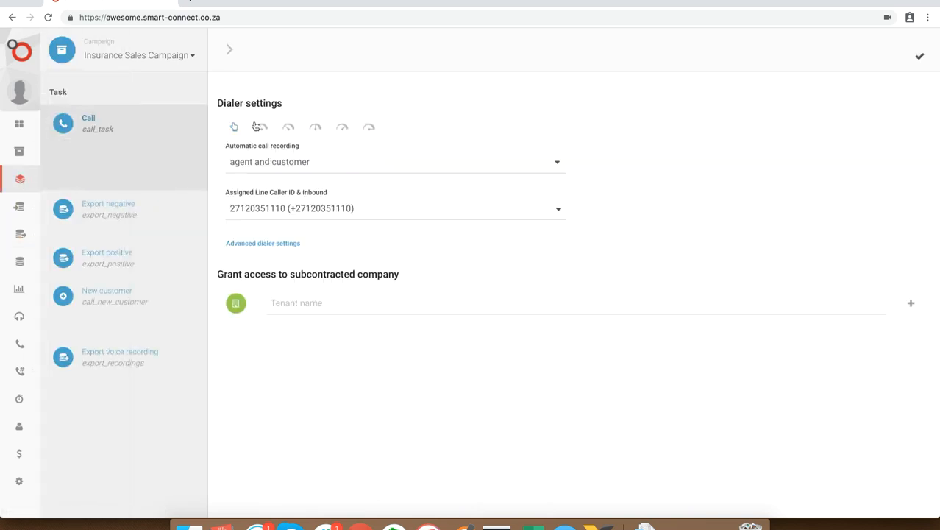
click(316, 127)
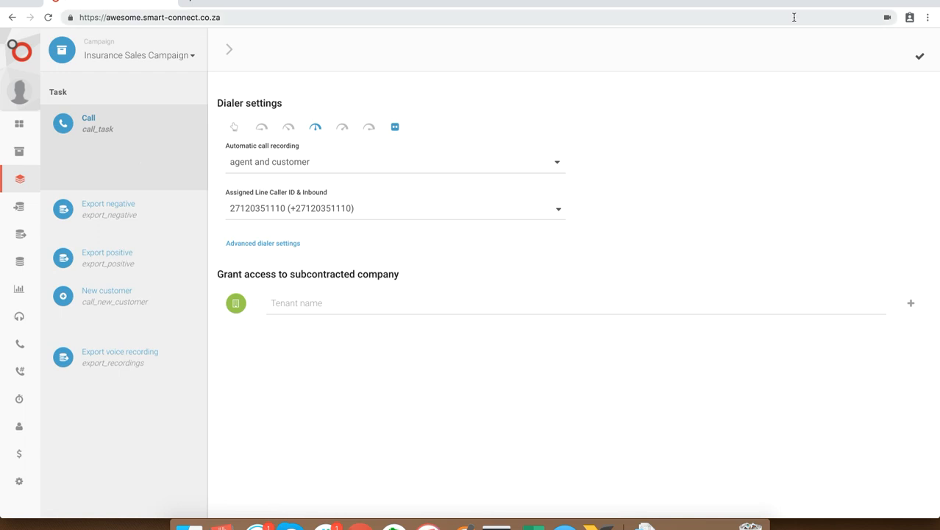
click(921, 63)
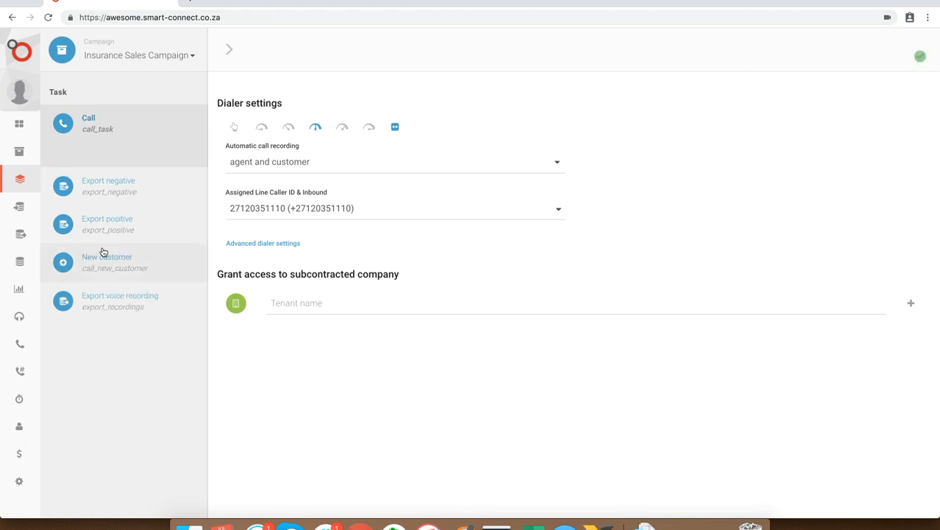
Open the call area and enter the campaign as an agent
mouse_move(27, 242)
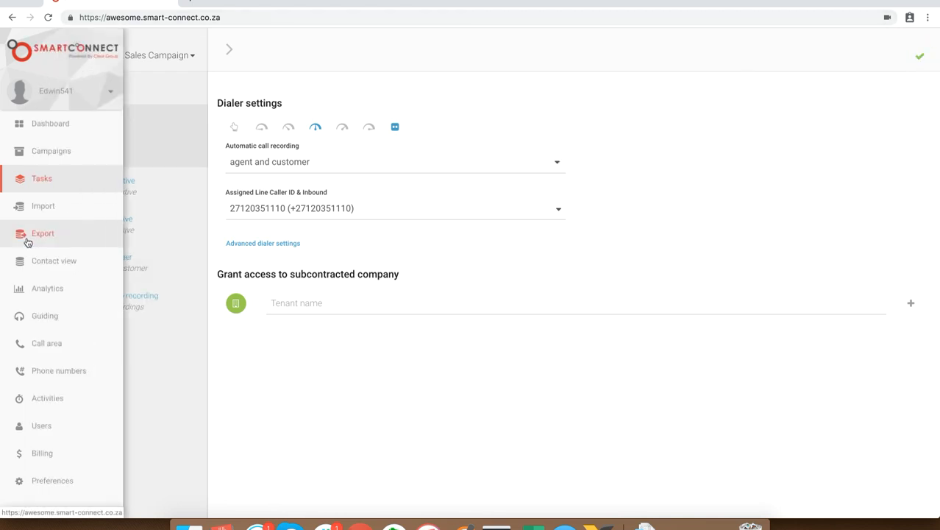
click(46, 349)
click(162, 126)
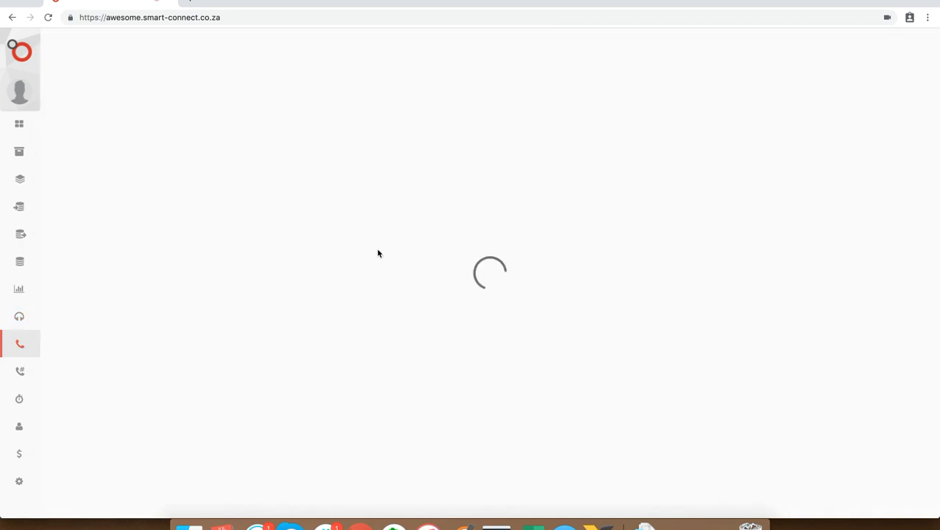
Open the dashboard and check the agent status, outbound, productivity and success tiles
mouse_move(44, 191)
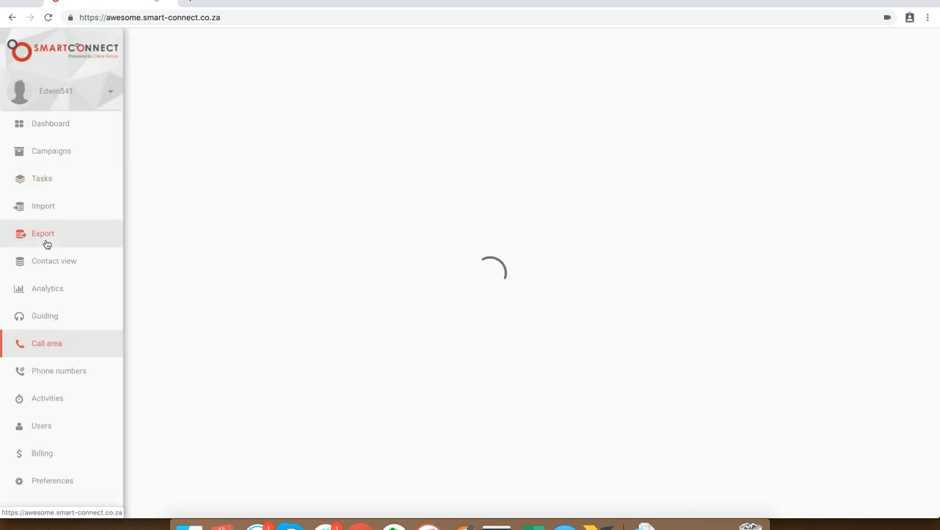
click(56, 122)
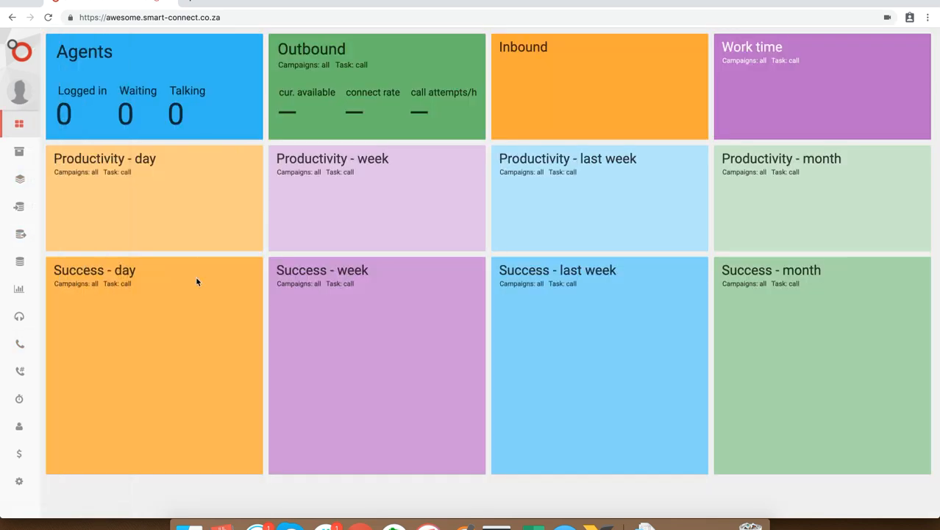
mouse_move(63, 386)
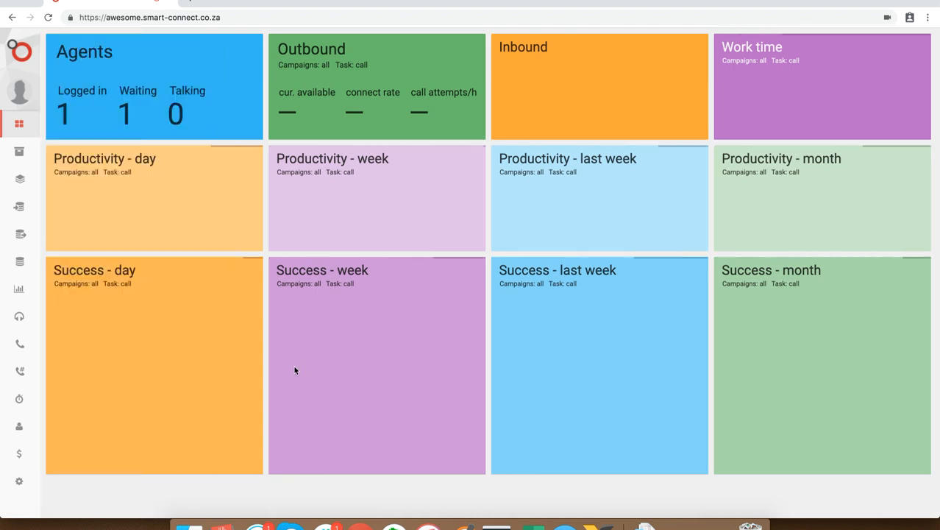
mouse_move(69, 195)
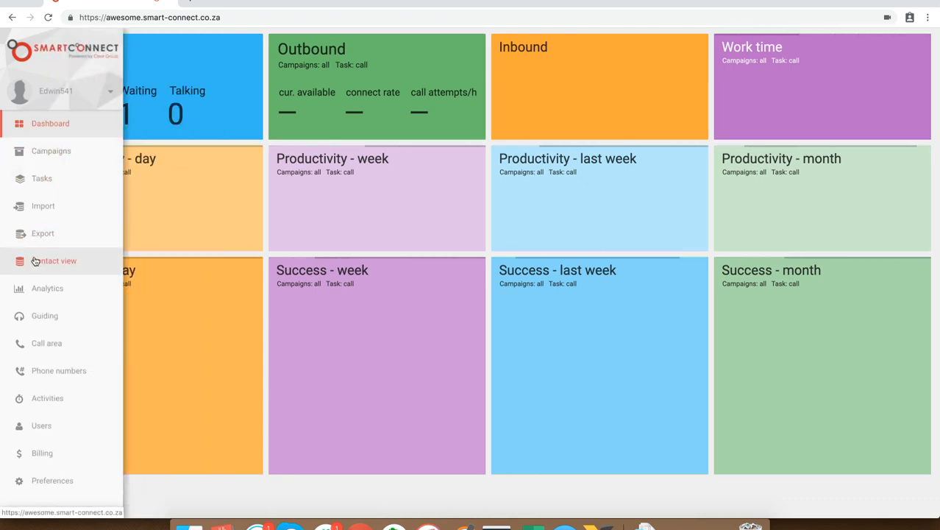